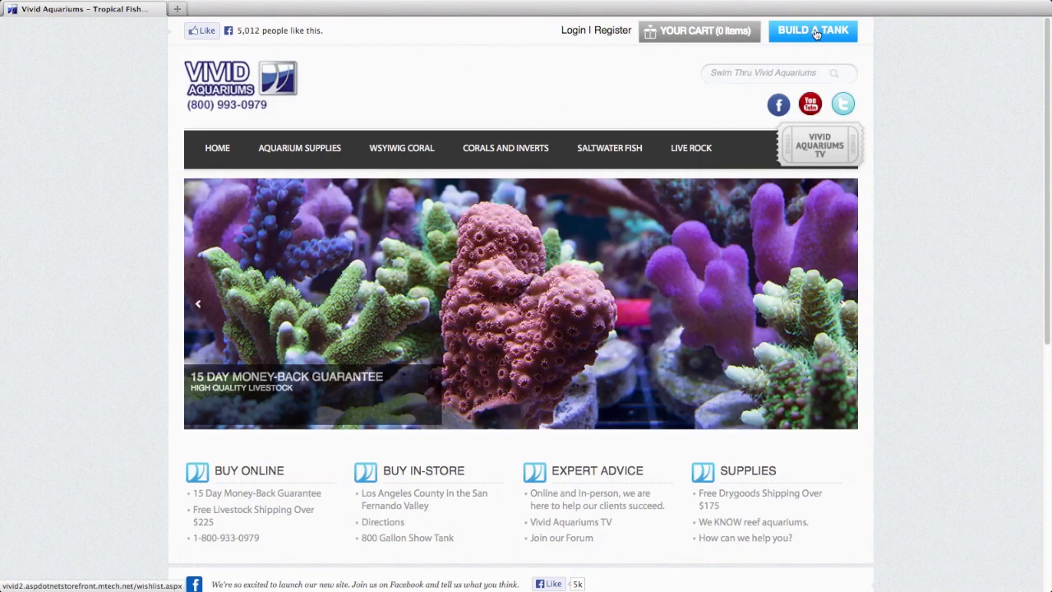
Step: Open the Build a Tank page and look over its equipment categories from Aquarium (Tank) to Wavemakers
left_click(815, 32)
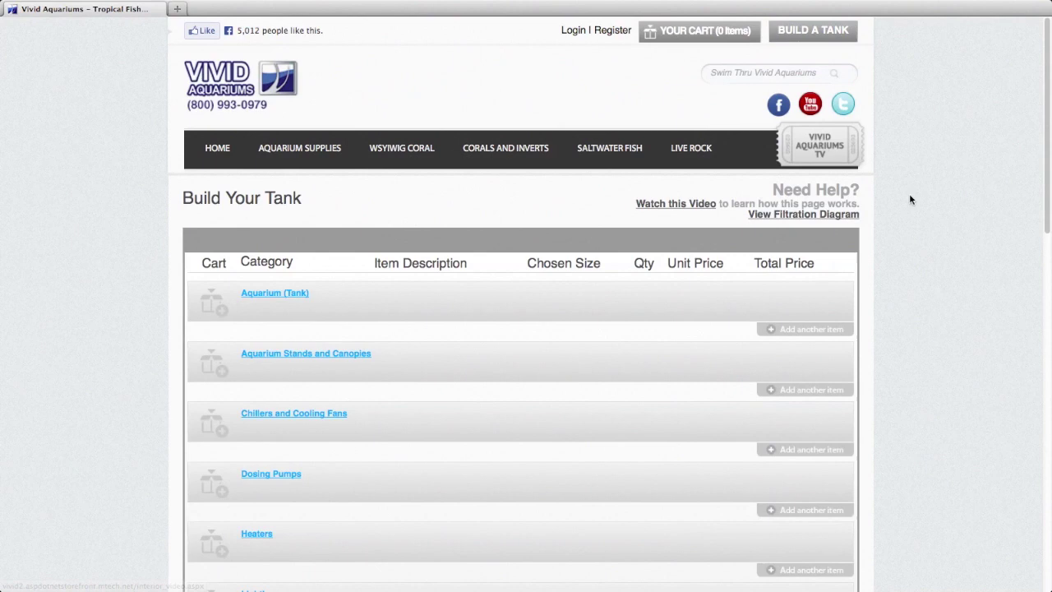
scroll(641, 289, "down", 5)
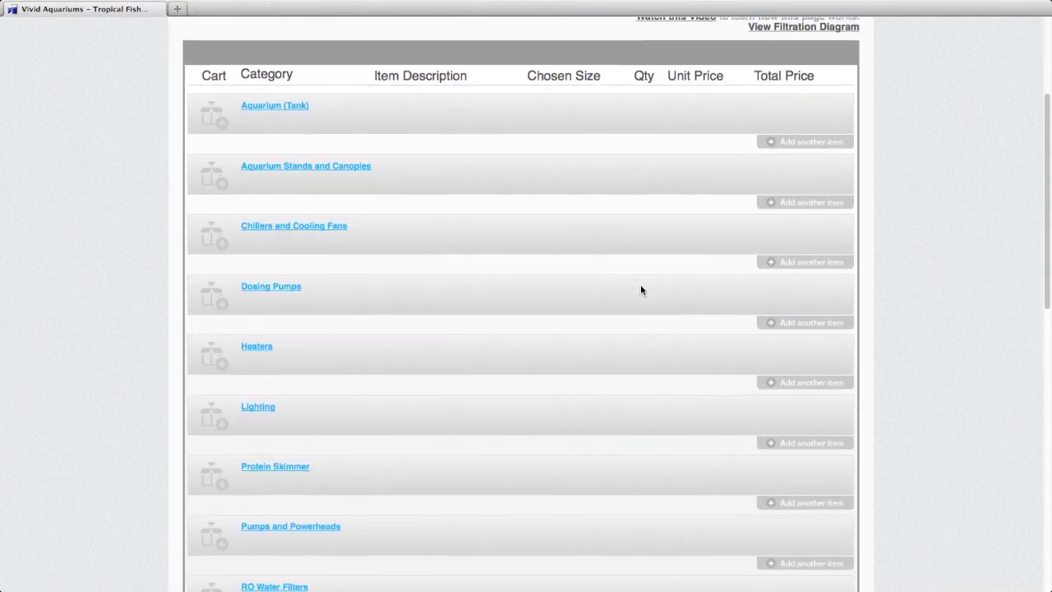
scroll(642, 289, "down", 6)
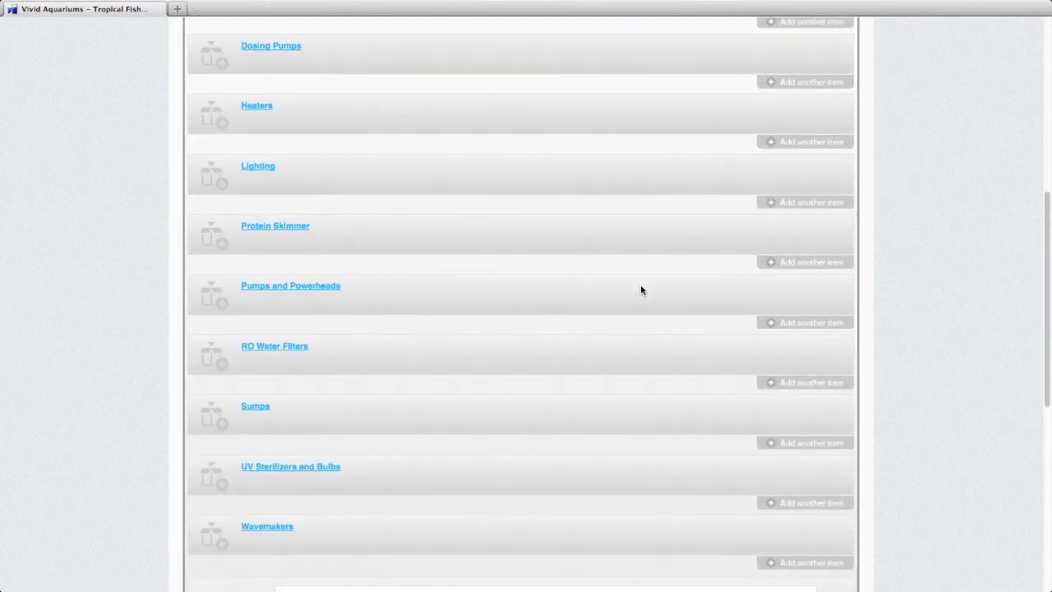
scroll(641, 289, "down", 2)
scroll(641, 290, "up", 10)
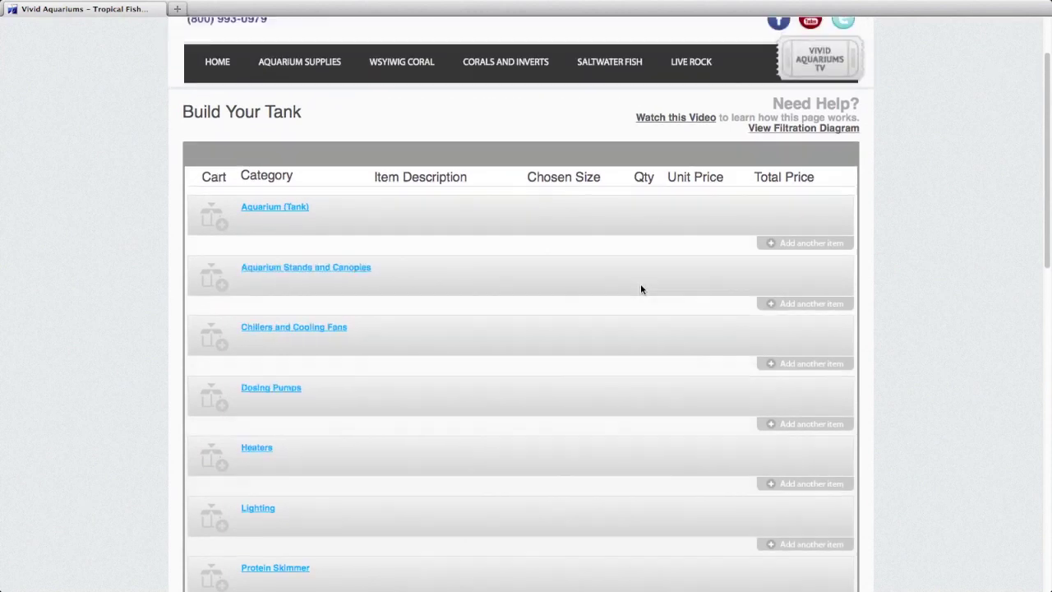
scroll(641, 290, "up", 1)
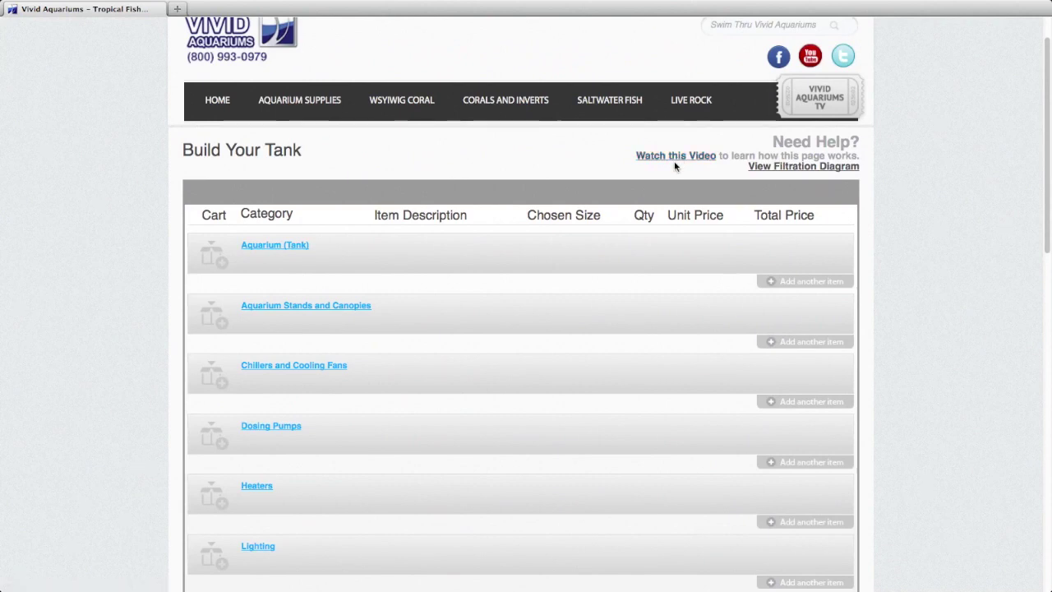
Step: Open the filtration diagram from the tank build page and read through the explanations of its numbered components
left_click(810, 169)
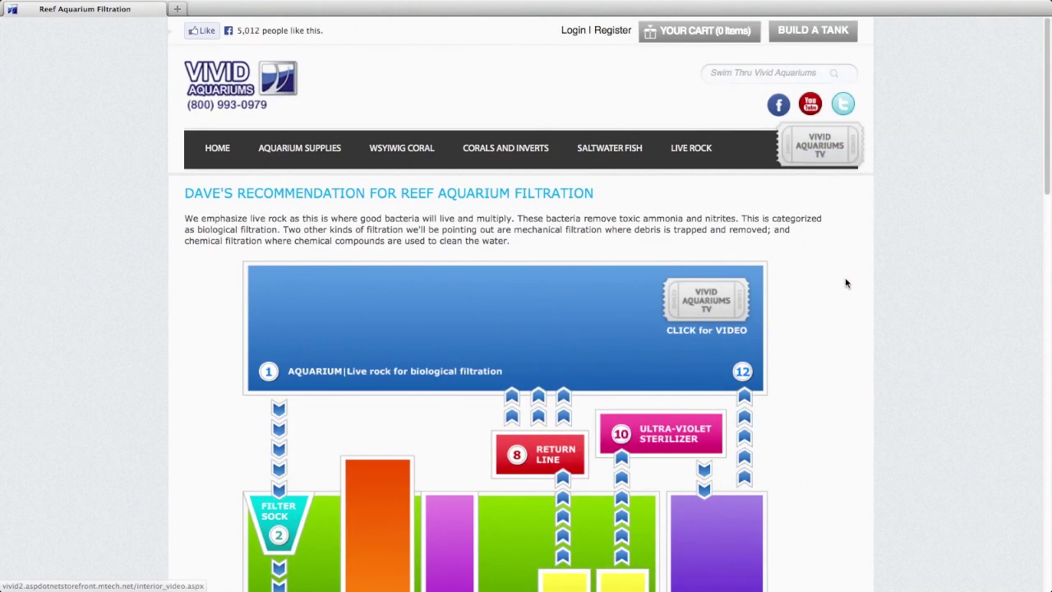
scroll(846, 284, "down", 3)
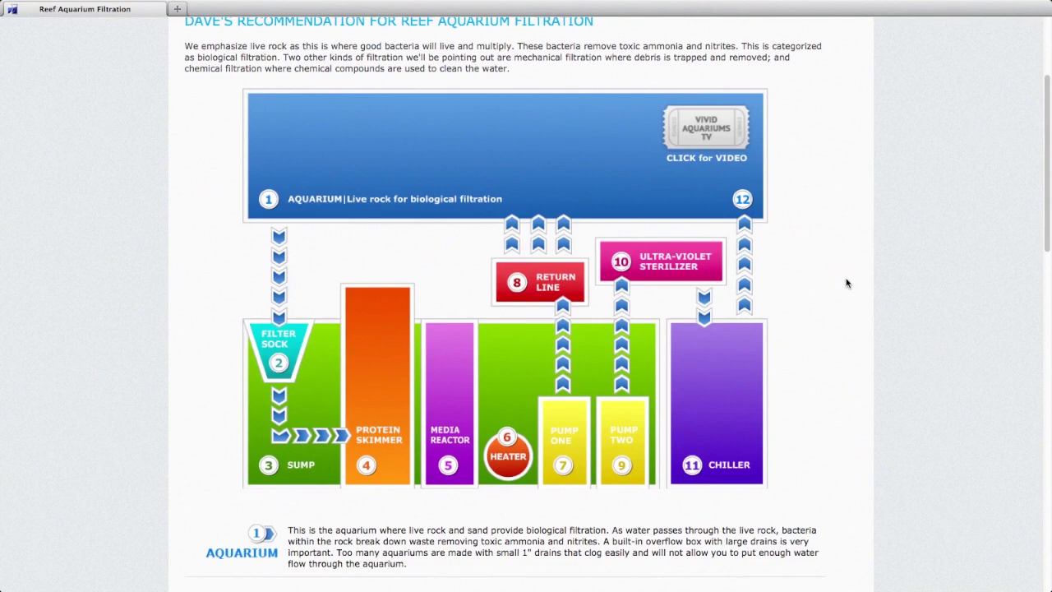
scroll(845, 278, "down", 2)
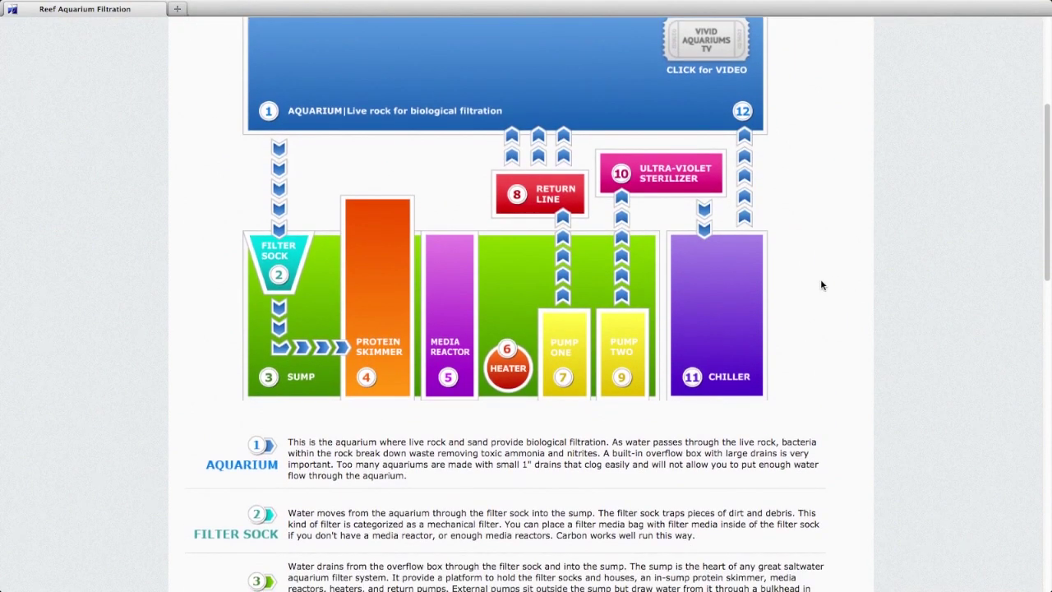
scroll(799, 326, "down", 2)
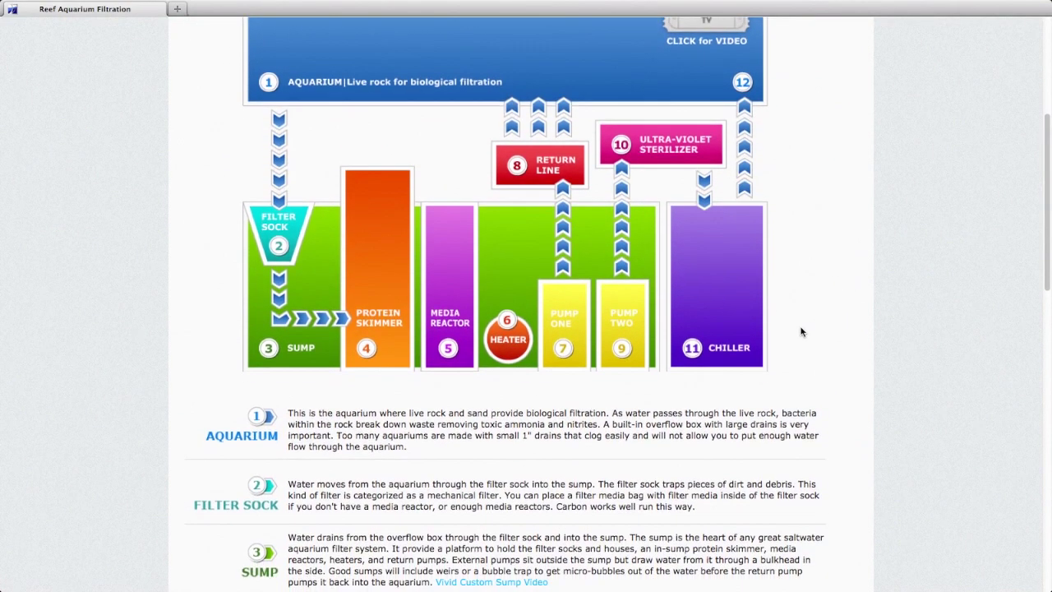
scroll(801, 327, "down", 5)
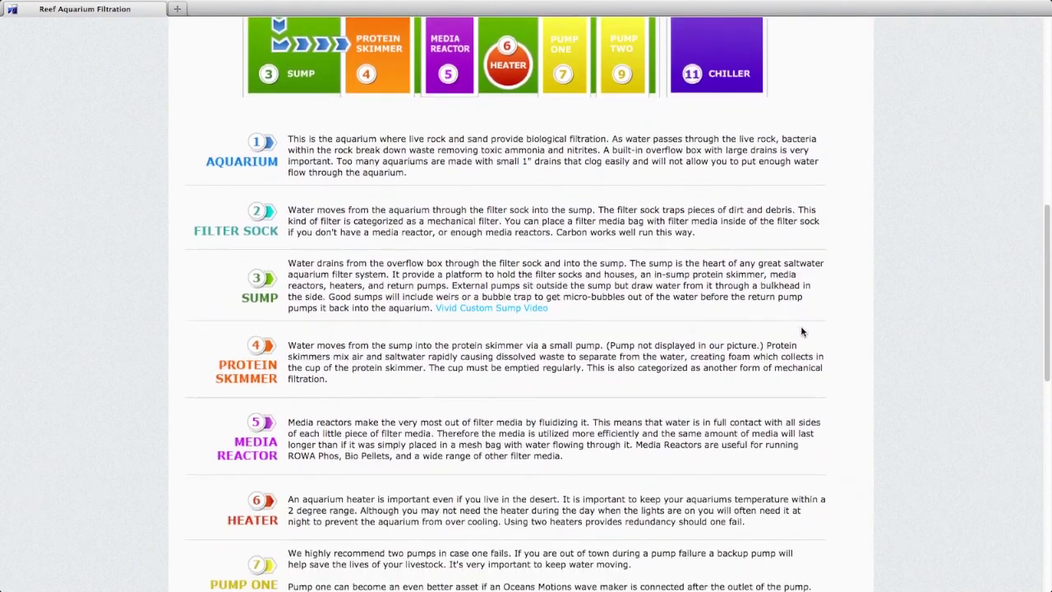
scroll(801, 328, "down", 4)
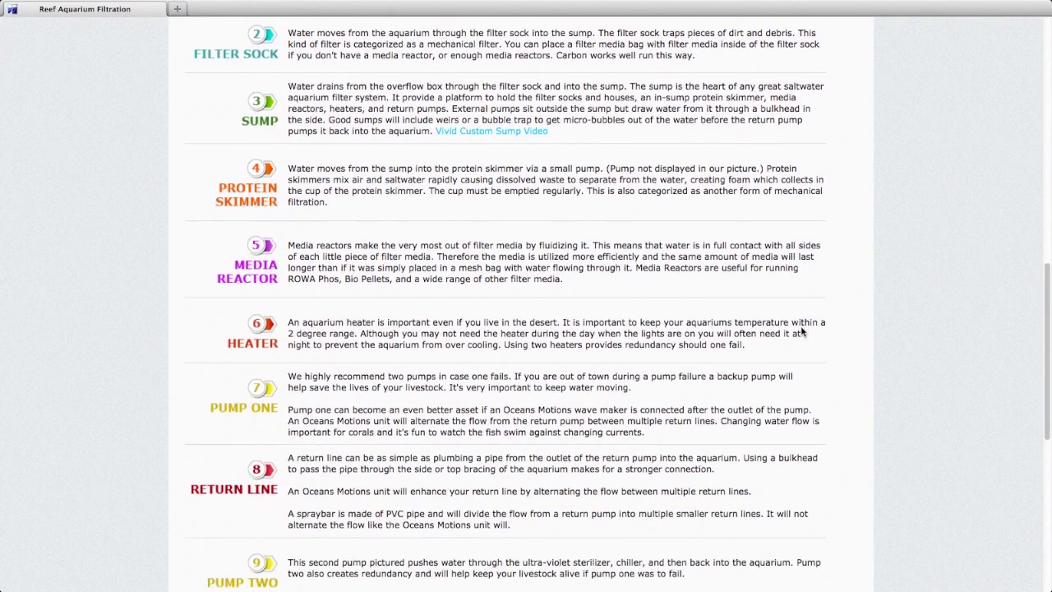
scroll(801, 327, "down", 4)
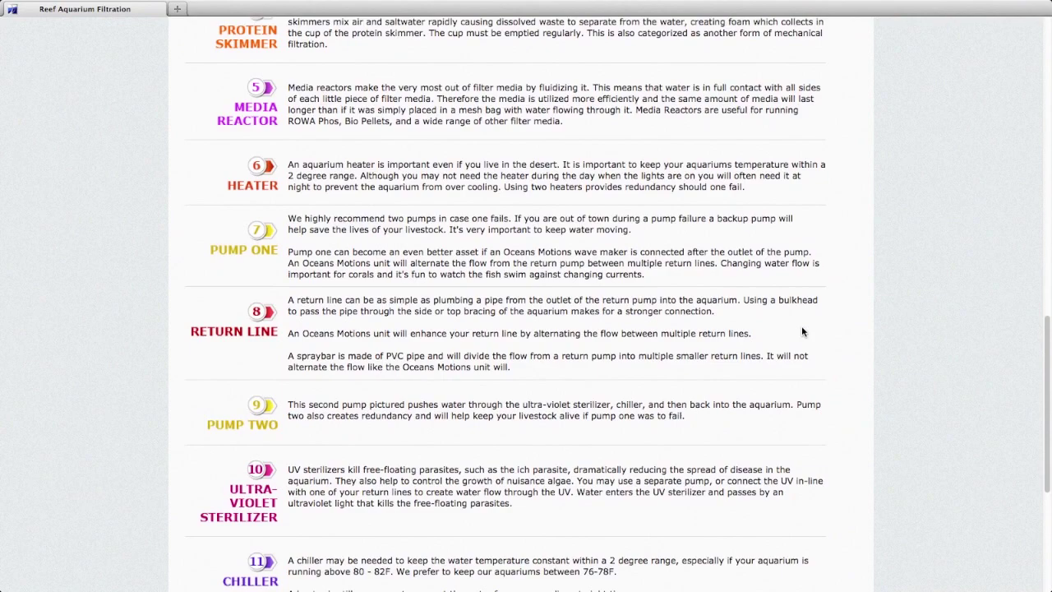
scroll(803, 331, "down", 2)
scroll(803, 331, "up", 9)
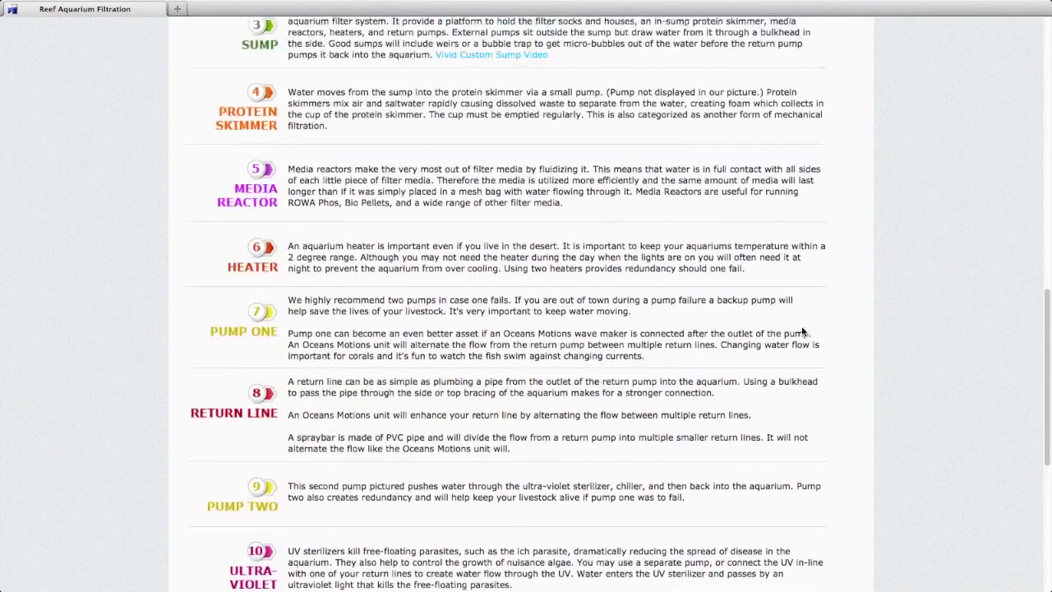
scroll(803, 331, "up", 12)
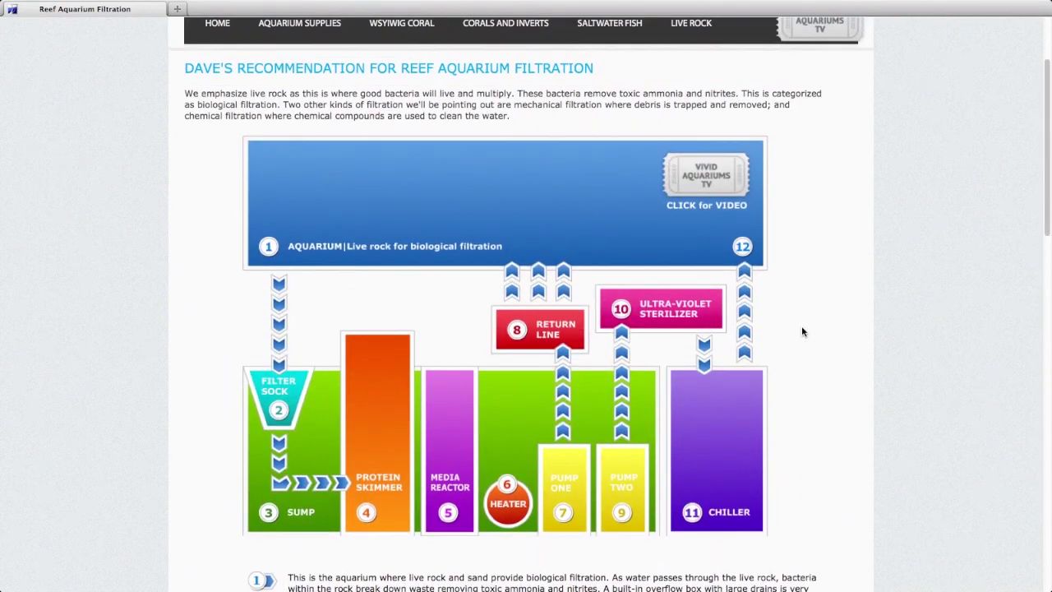
scroll(804, 332, "up", 3)
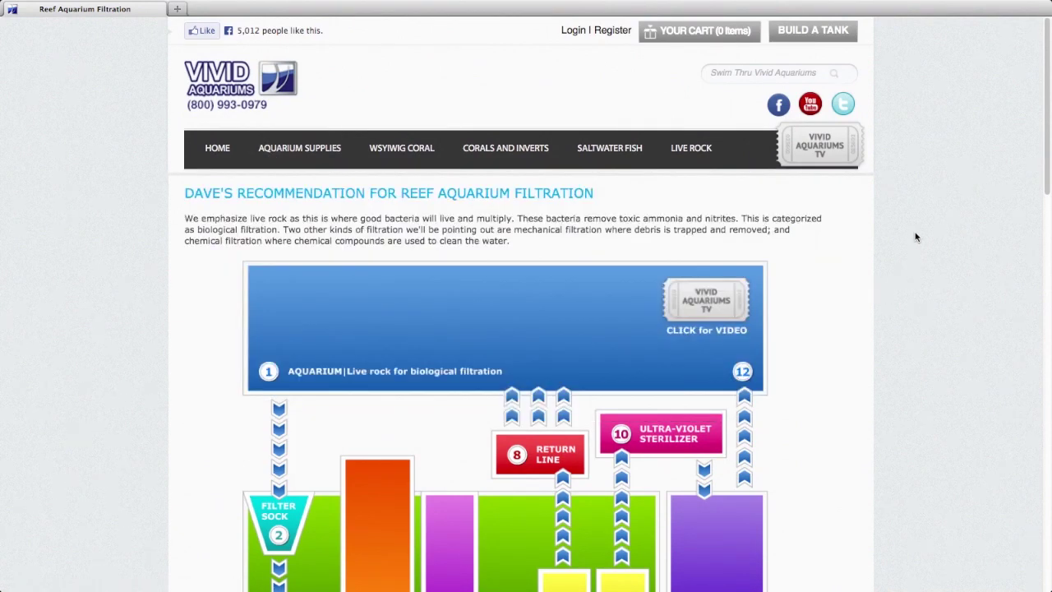
Step: Return to the tank build and add one 120 Gallon Standard Glass Aquarium to it from the Aquarium (Tank) category
left_click(812, 32)
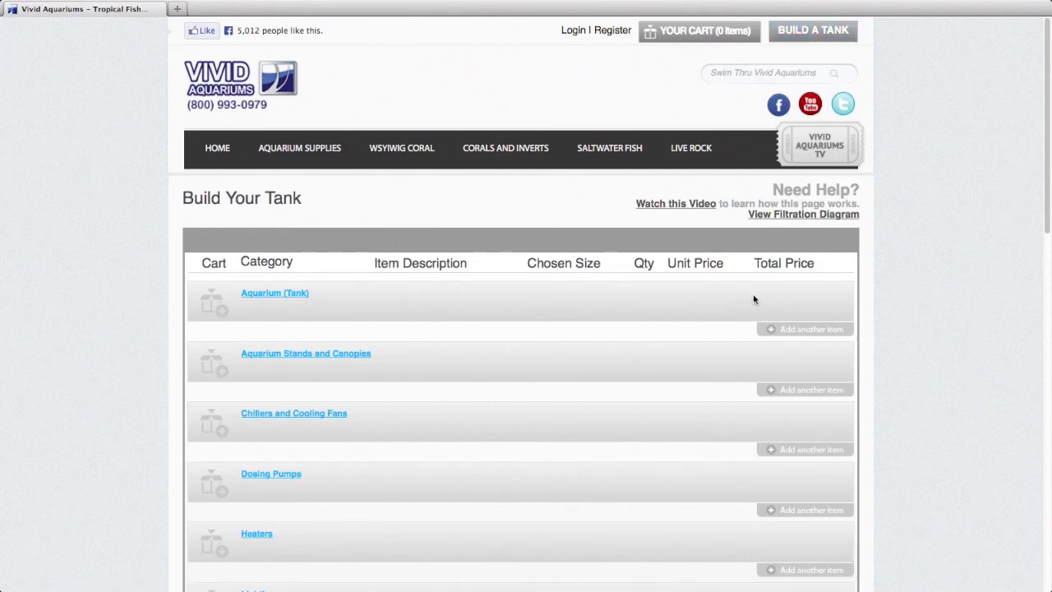
left_click(279, 294)
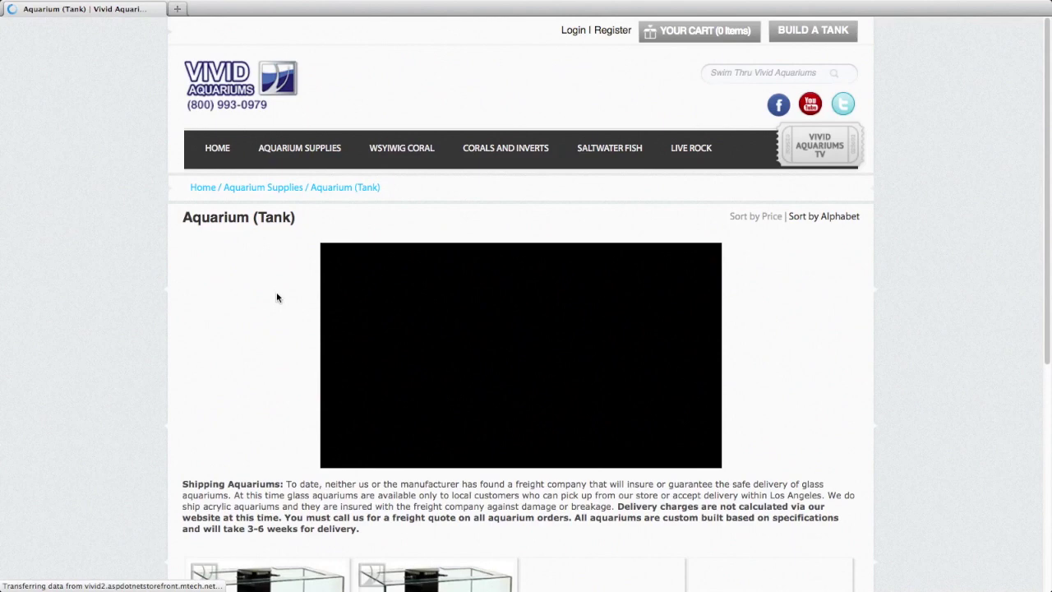
scroll(259, 318, "down", 5)
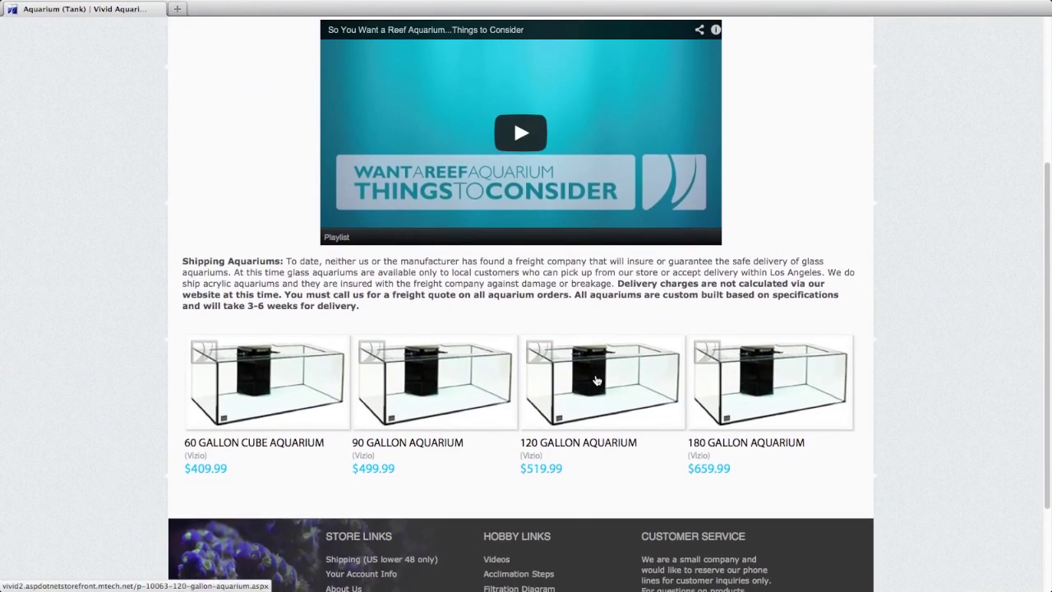
left_click(593, 379)
scroll(622, 381, "down", 7)
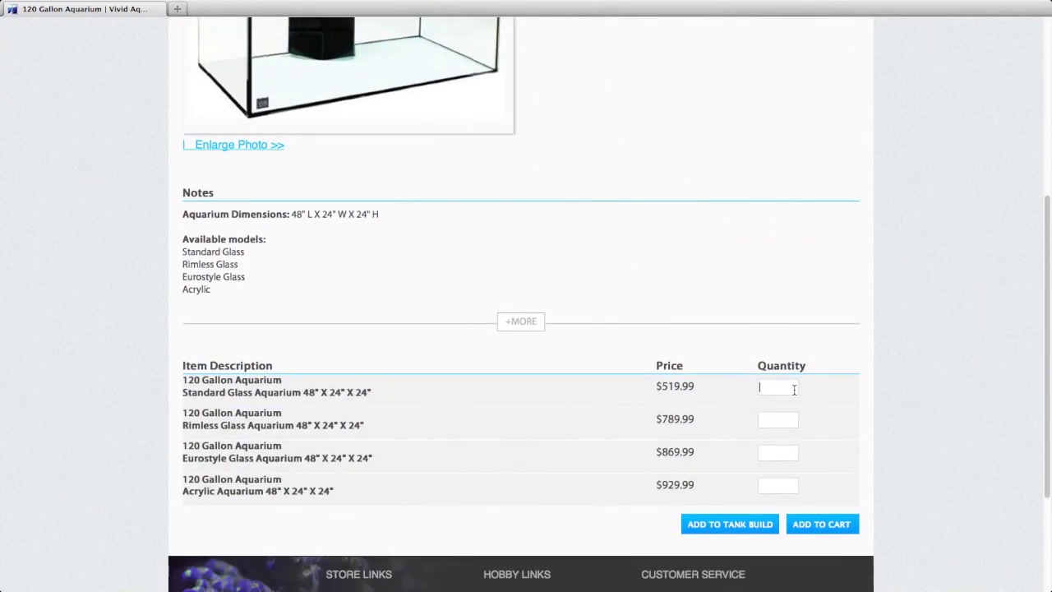
type("1")
left_click(731, 527)
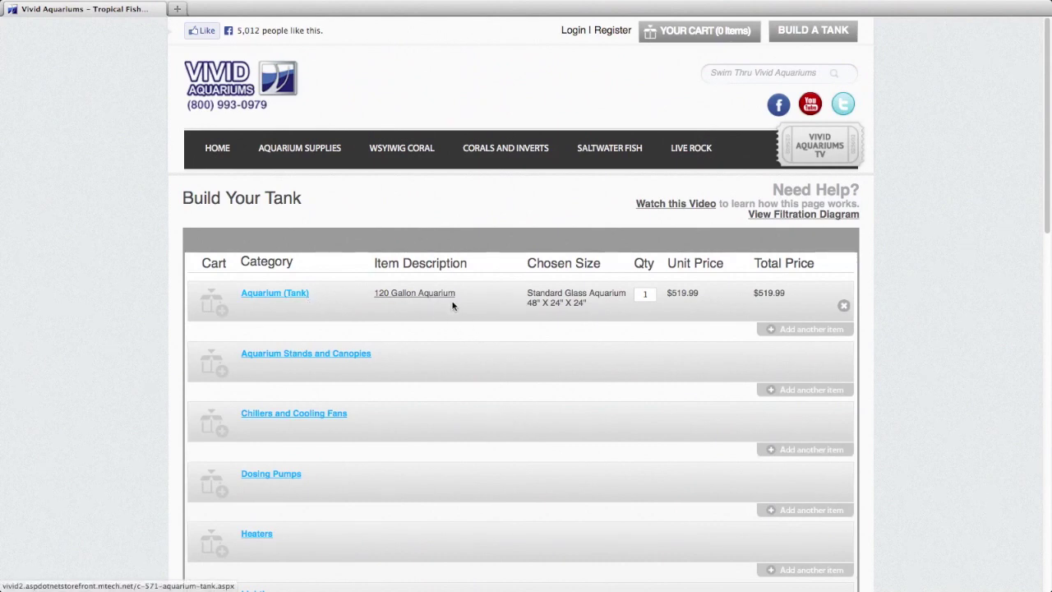
Step: Open the Aquarium Stands and Canopies category and read its information on custom cabinetry, shipping and quotes
left_click(293, 356)
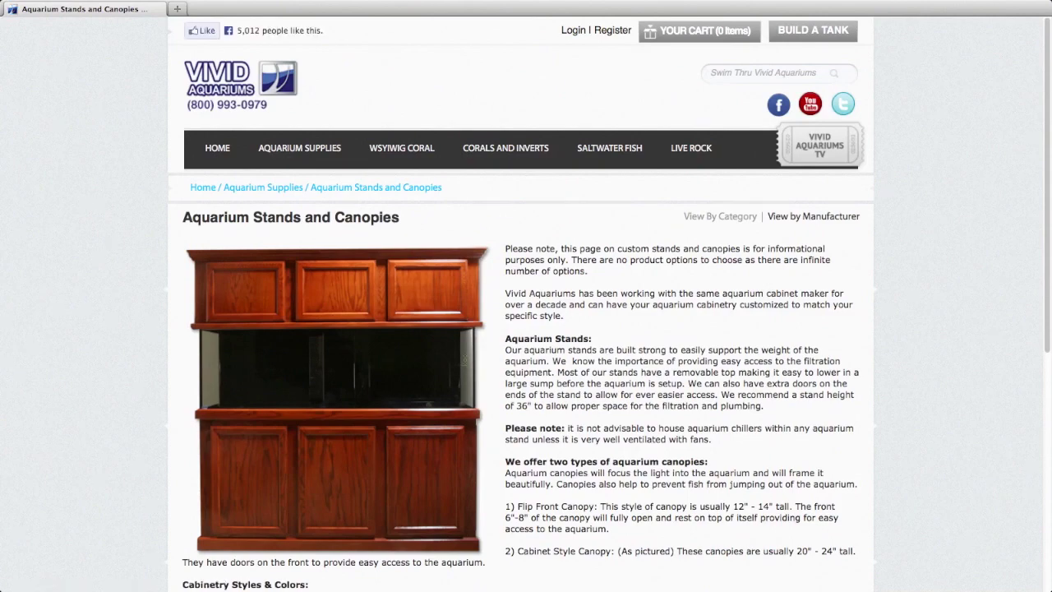
scroll(874, 335, "down", 3)
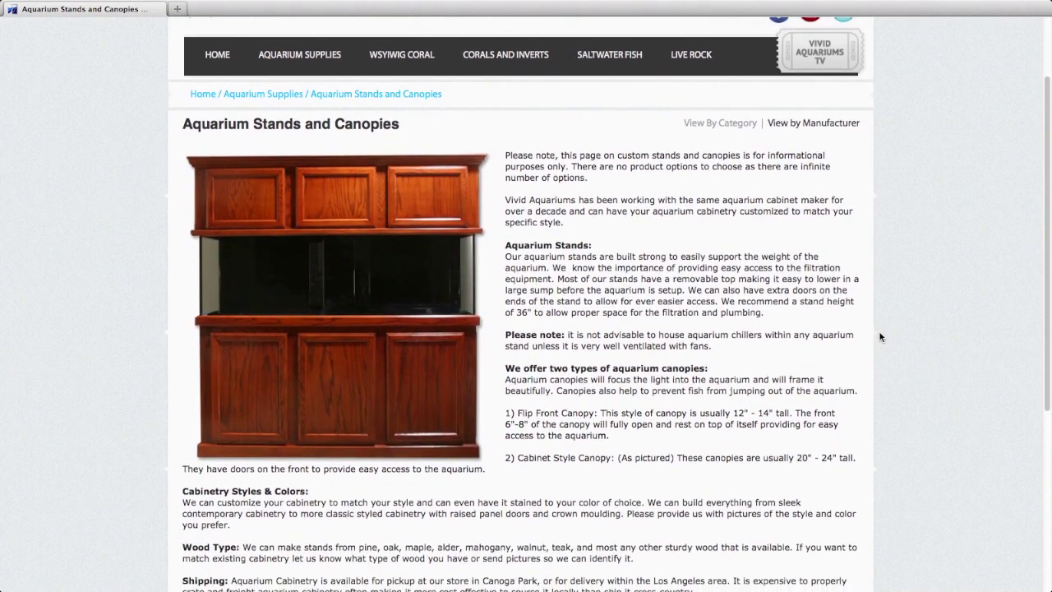
scroll(879, 337, "down", 2)
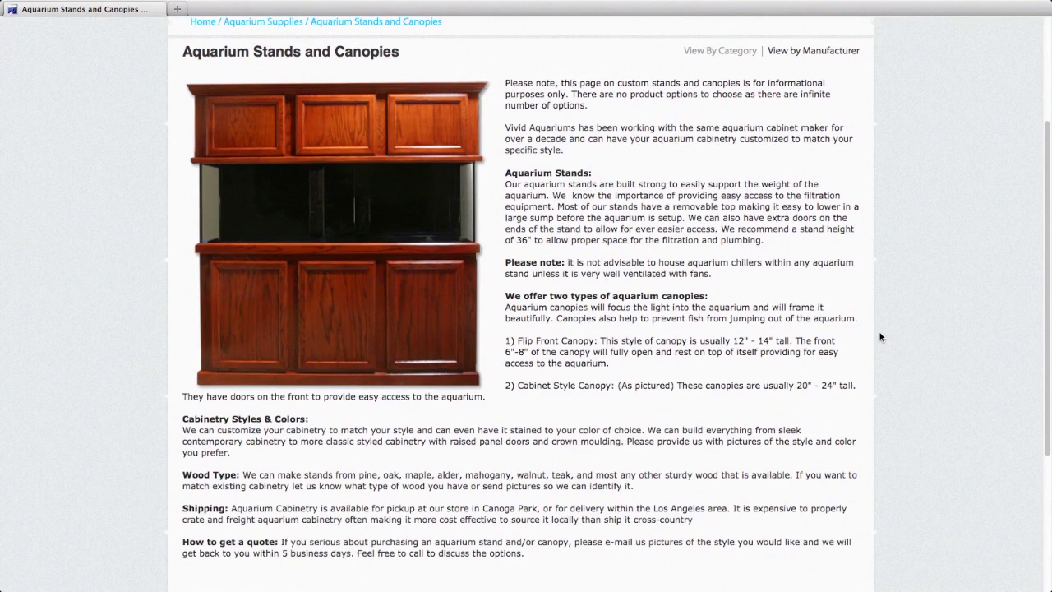
scroll(879, 337, "up", 4)
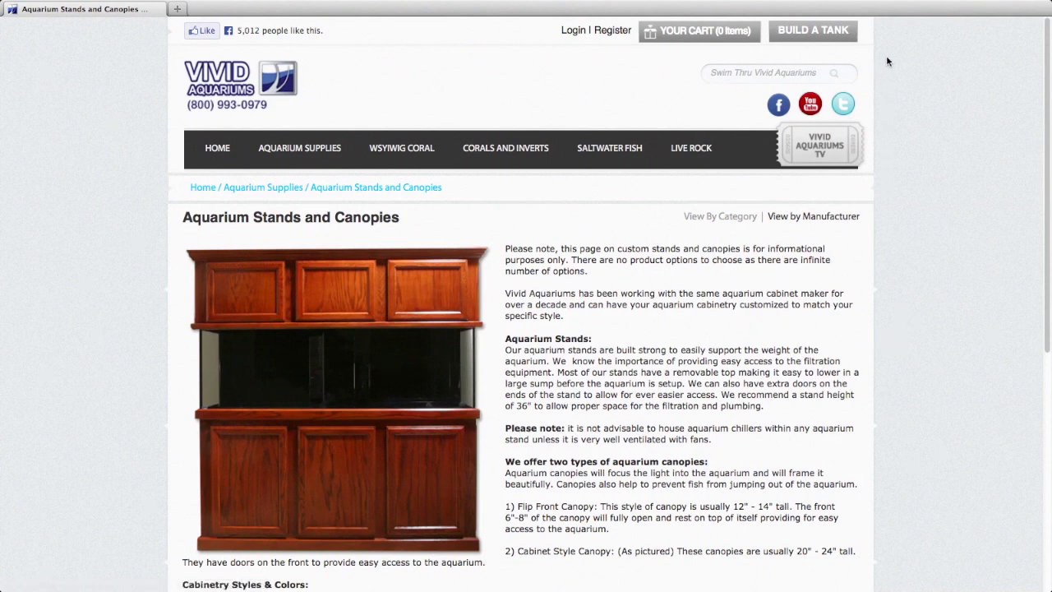
Step: From the tank build's Chillers and Cooling Fans category, add one 1/5 HP JBJ Arctica Chiller to the build
left_click(821, 33)
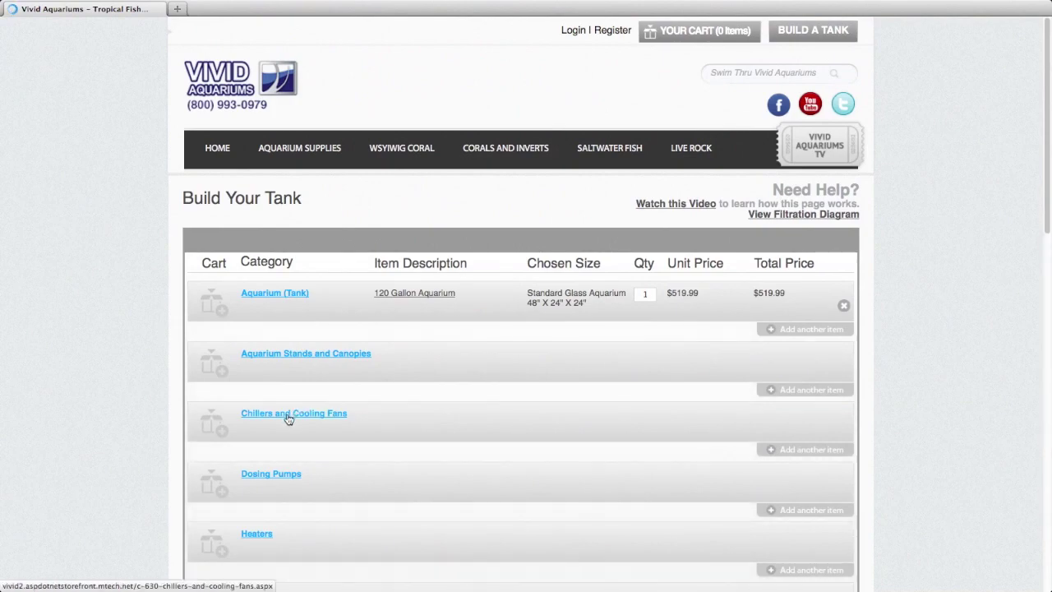
left_click(288, 416)
scroll(688, 425, "down", 5)
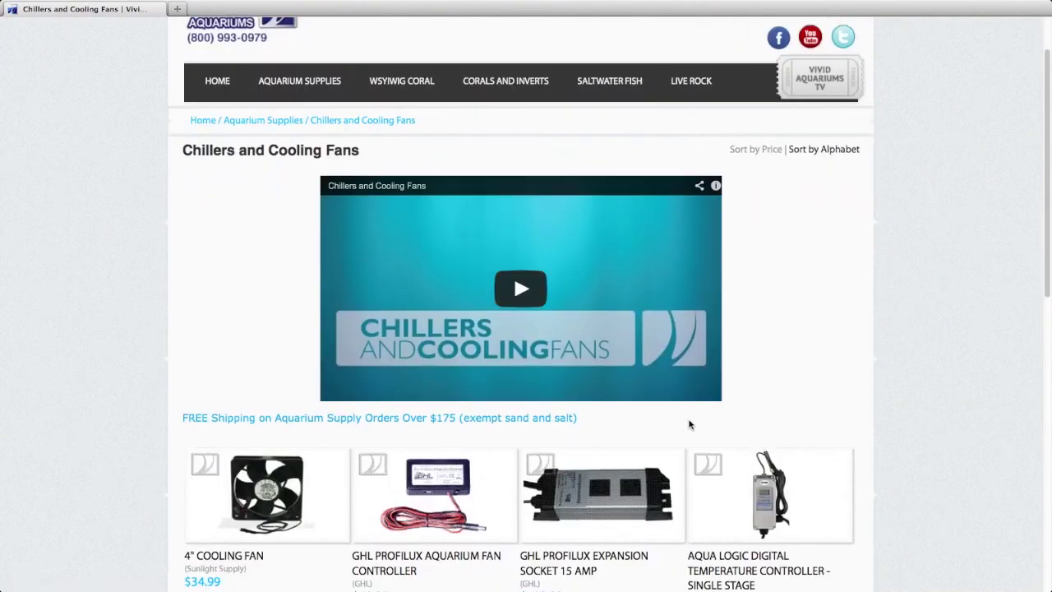
scroll(692, 422, "down", 5)
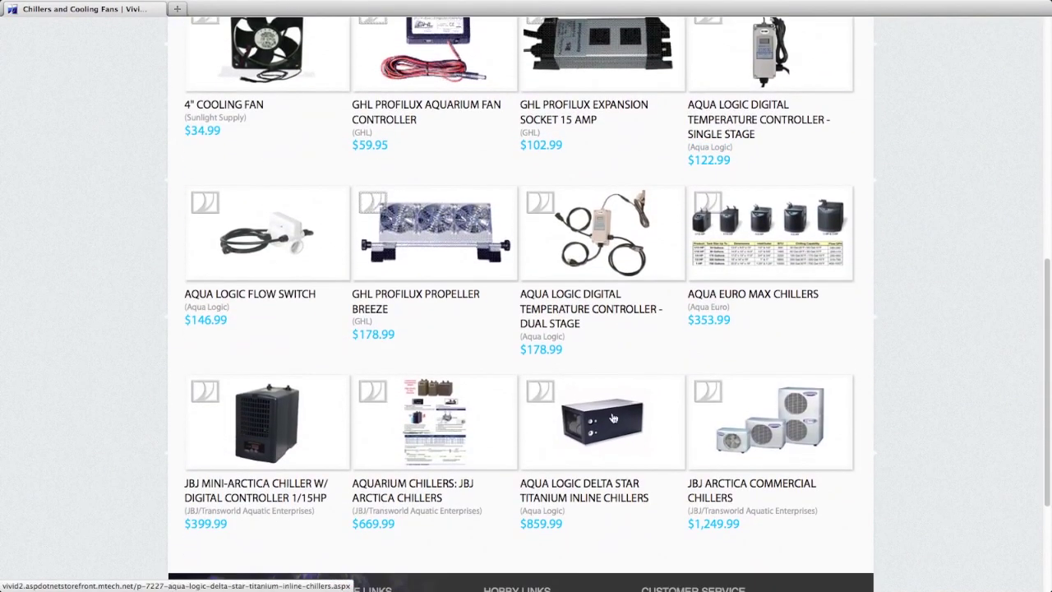
left_click(449, 425)
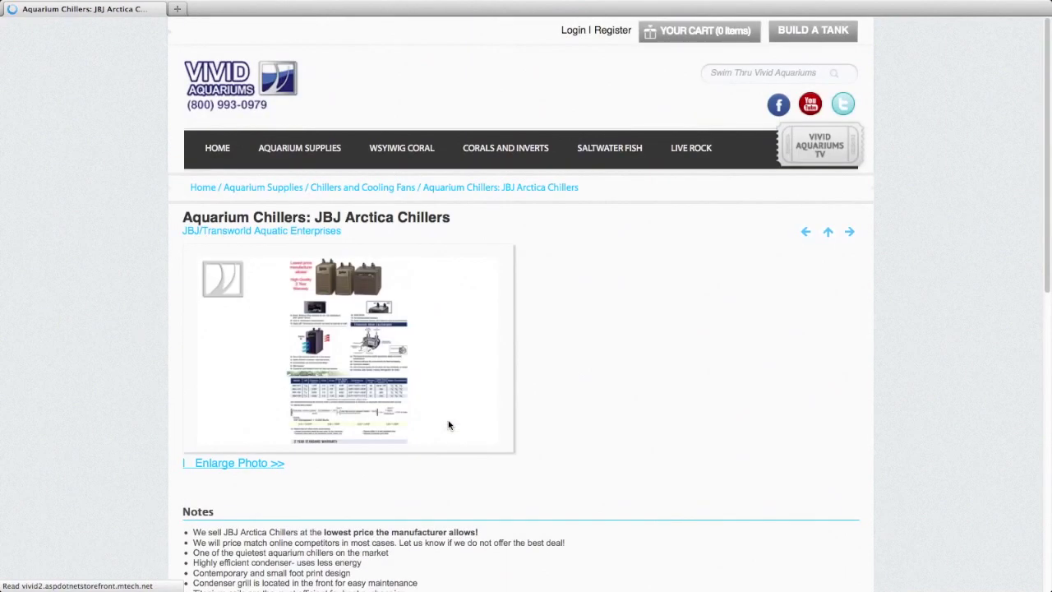
scroll(674, 418, "down", 5)
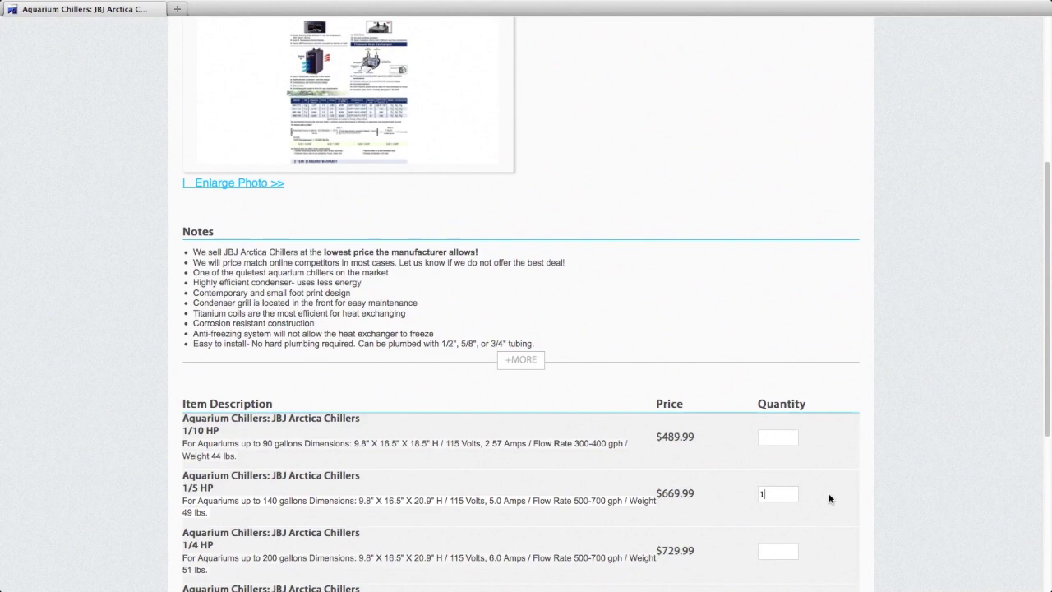
scroll(829, 498, "down", 3)
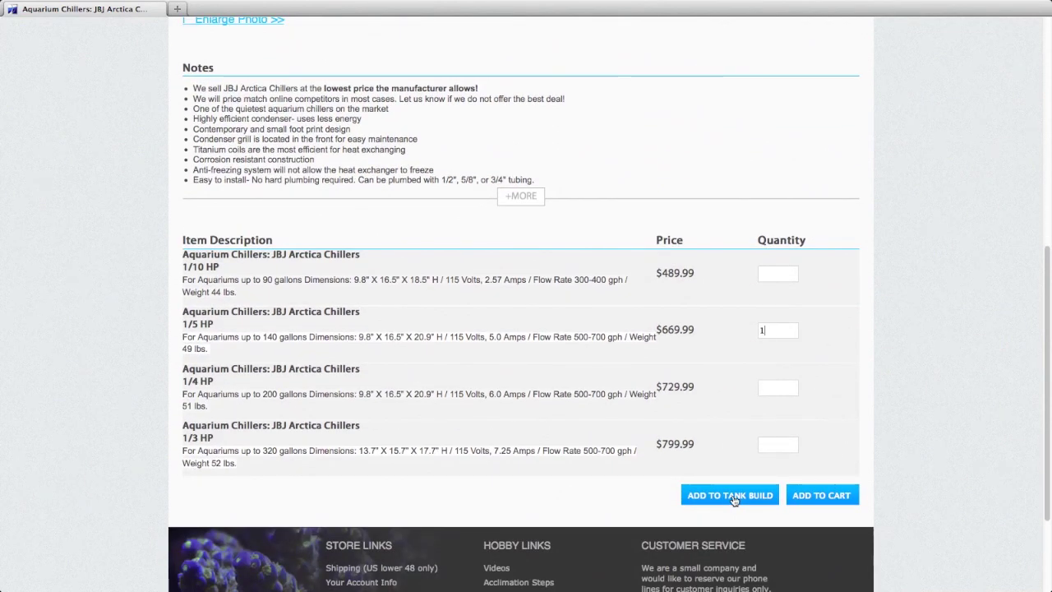
left_click(733, 498)
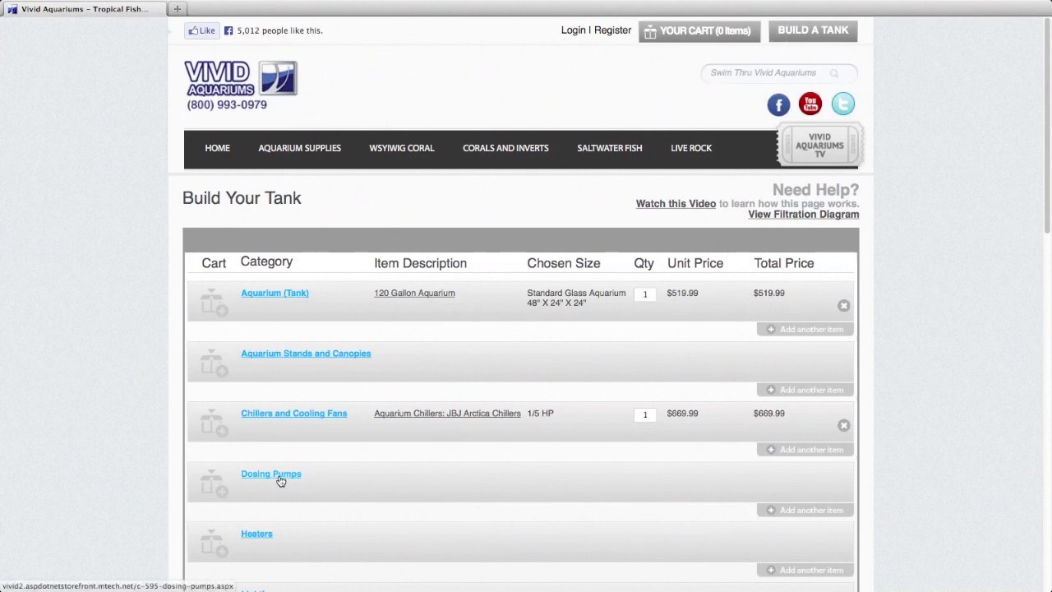
Step: From the tank build's Dosing Pumps category, add one GHL Stand-alone Dosing Unit in the 4 Pump Unit version to the build
left_click(279, 477)
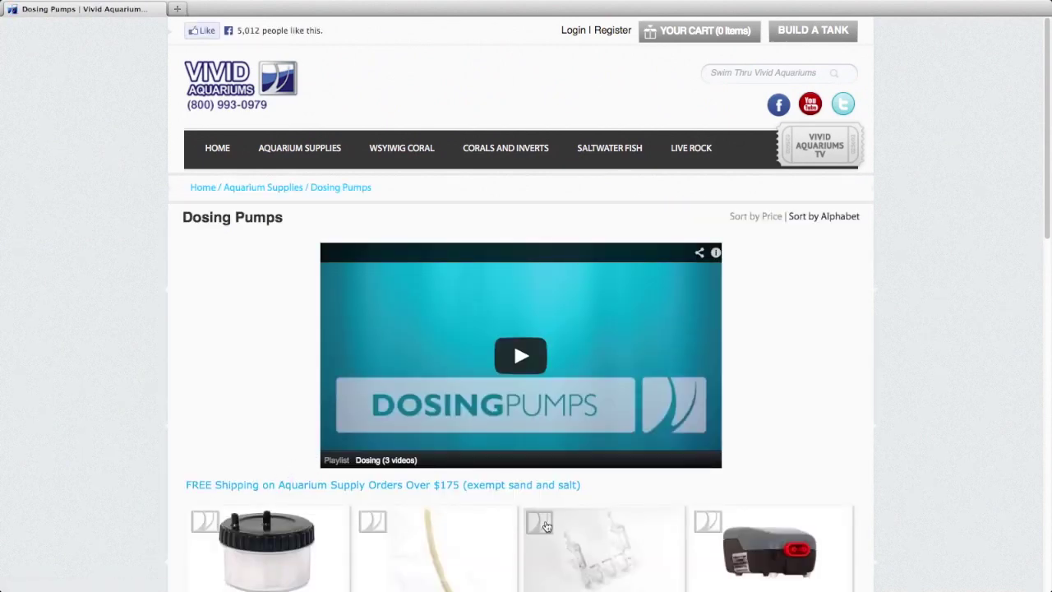
scroll(545, 526, "down", 2)
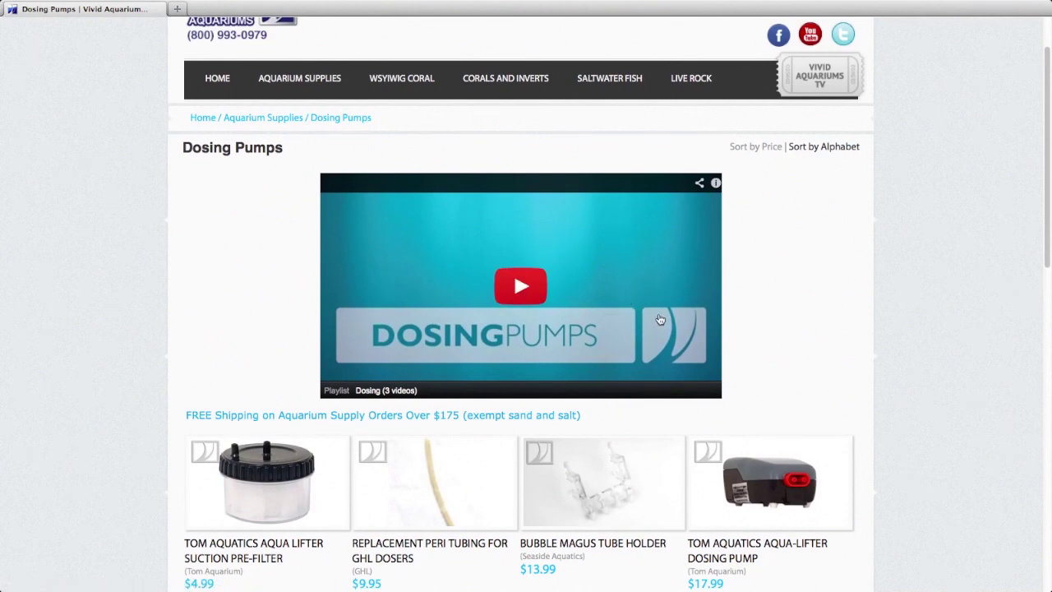
scroll(809, 334, "down", 8)
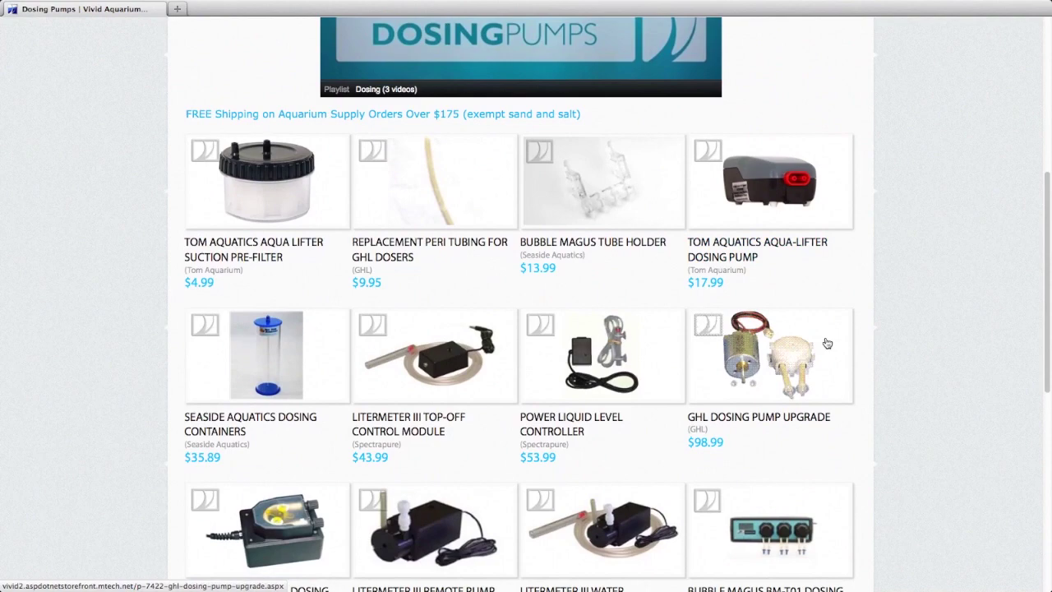
scroll(828, 342, "down", 5)
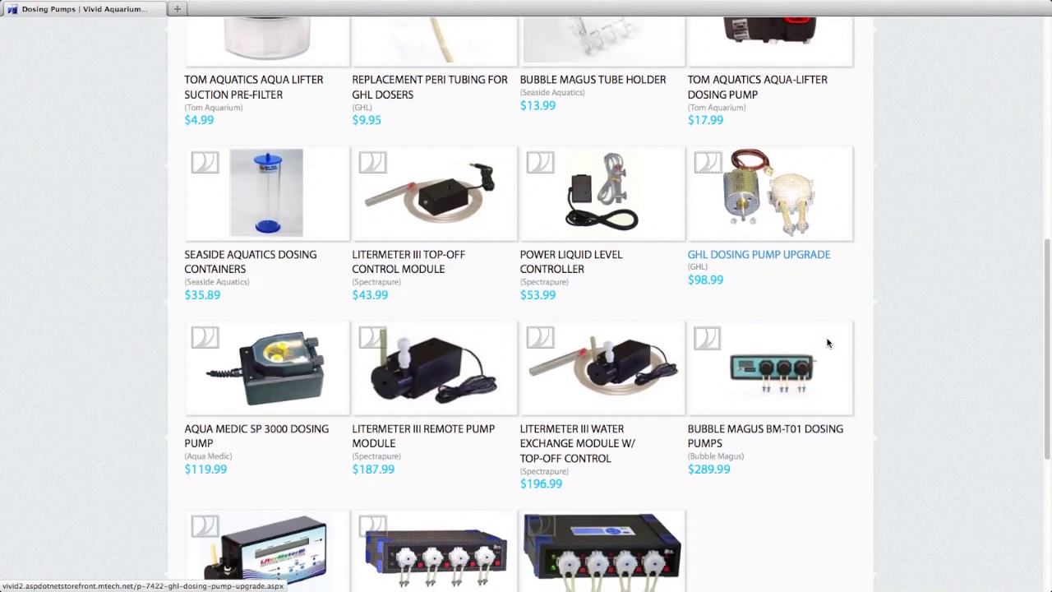
scroll(830, 354, "down", 1)
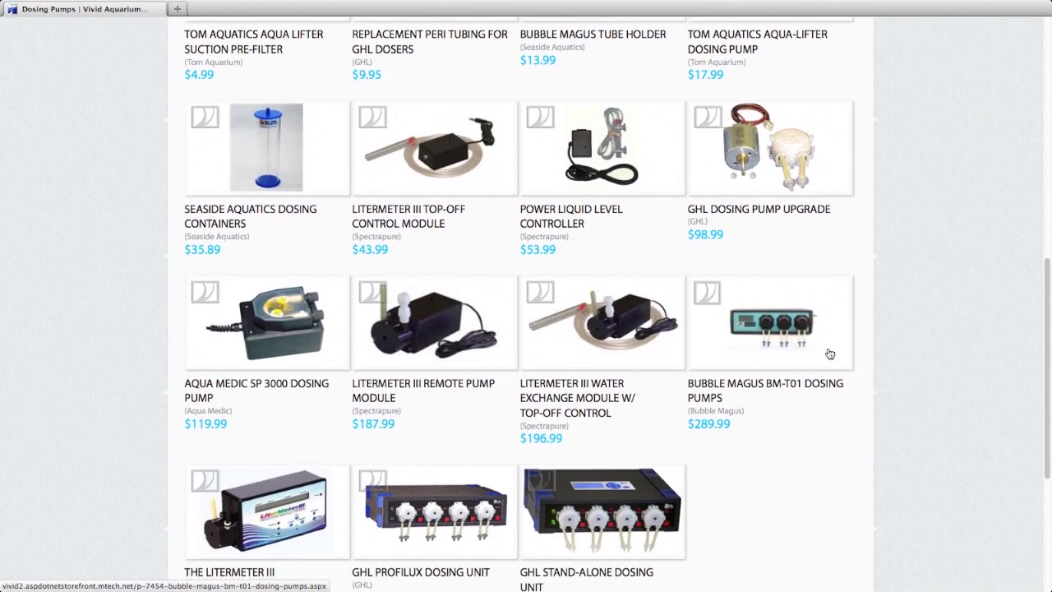
left_click(620, 508)
scroll(713, 494, "down", 6)
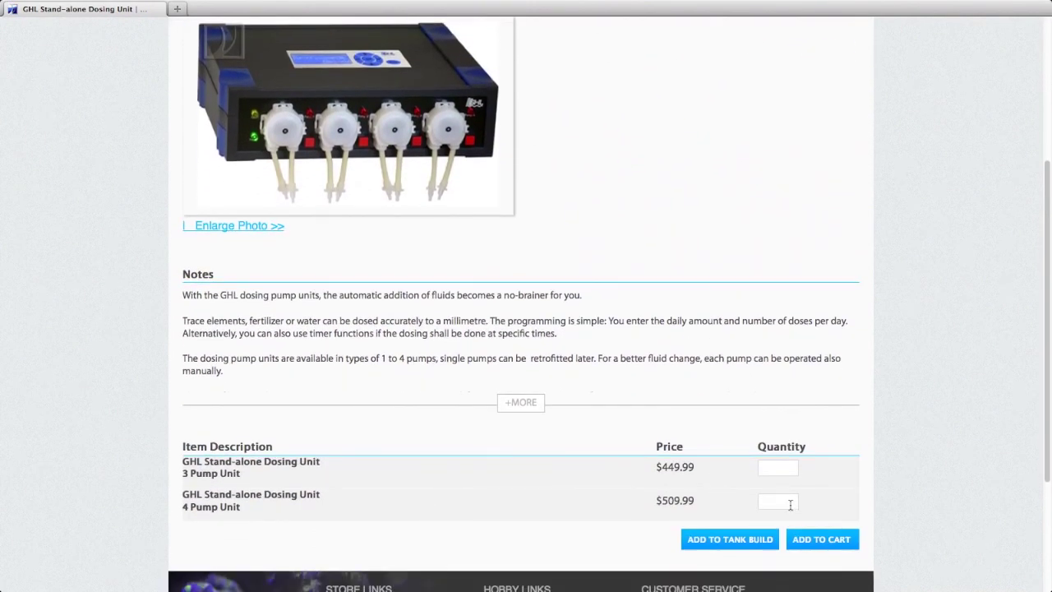
left_click(789, 503)
left_click(735, 542)
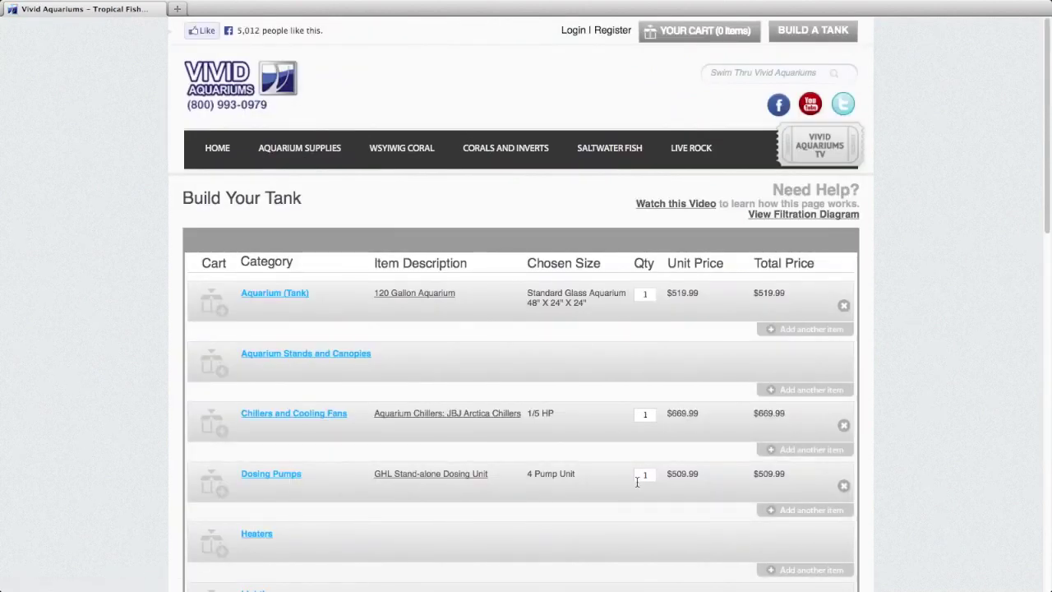
Step: Add one Bubble Magus Tube Holder to the tank build as another item in the Dosing Pumps category
scroll(641, 488, "down", 1)
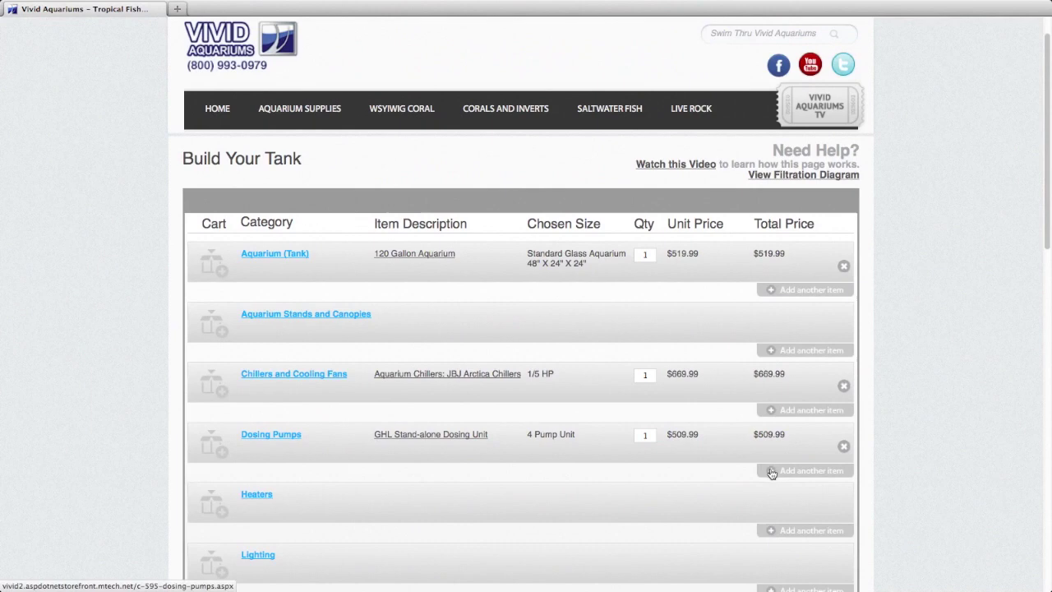
left_click(771, 471)
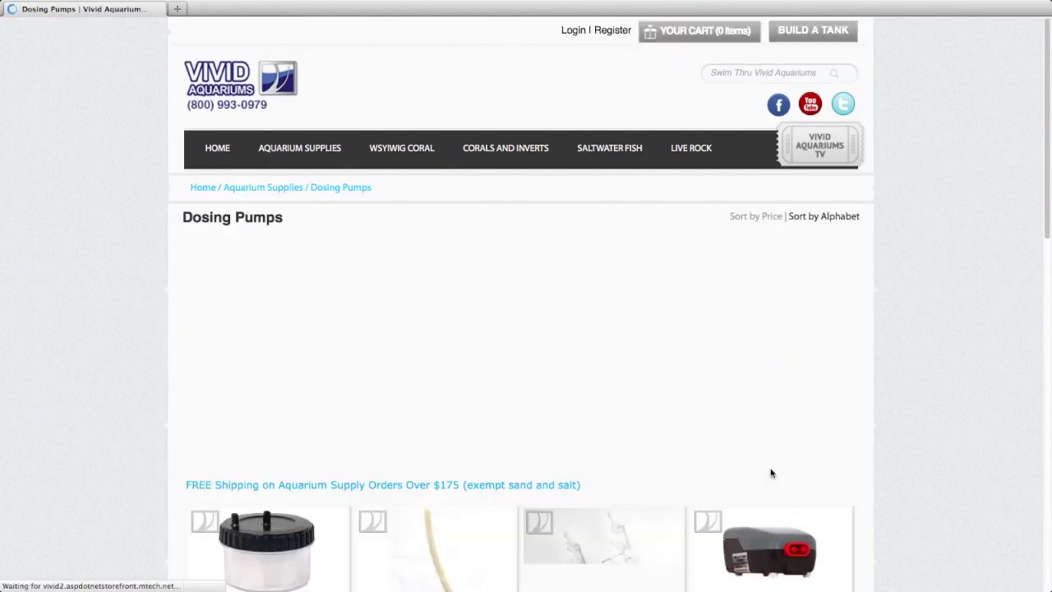
scroll(789, 401, "down", 4)
scroll(790, 398, "down", 1)
left_click(607, 378)
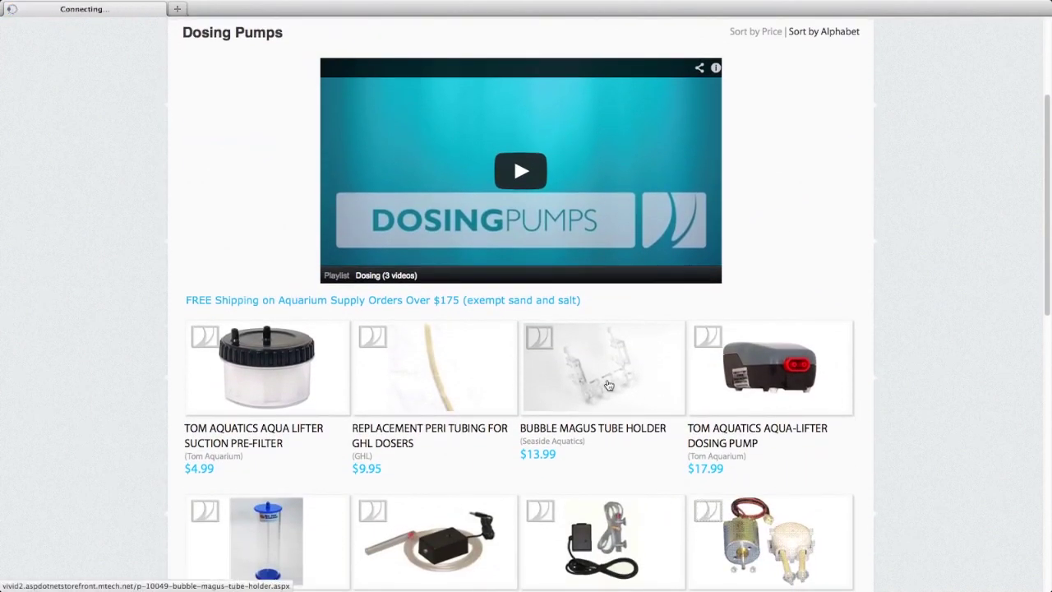
scroll(699, 407, "down", 4)
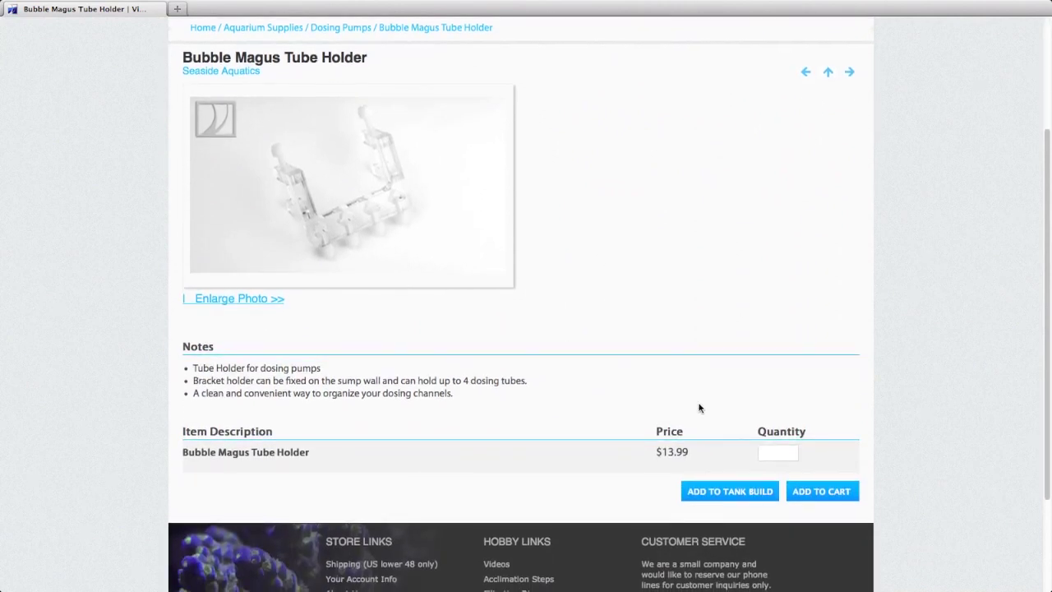
left_click(725, 493)
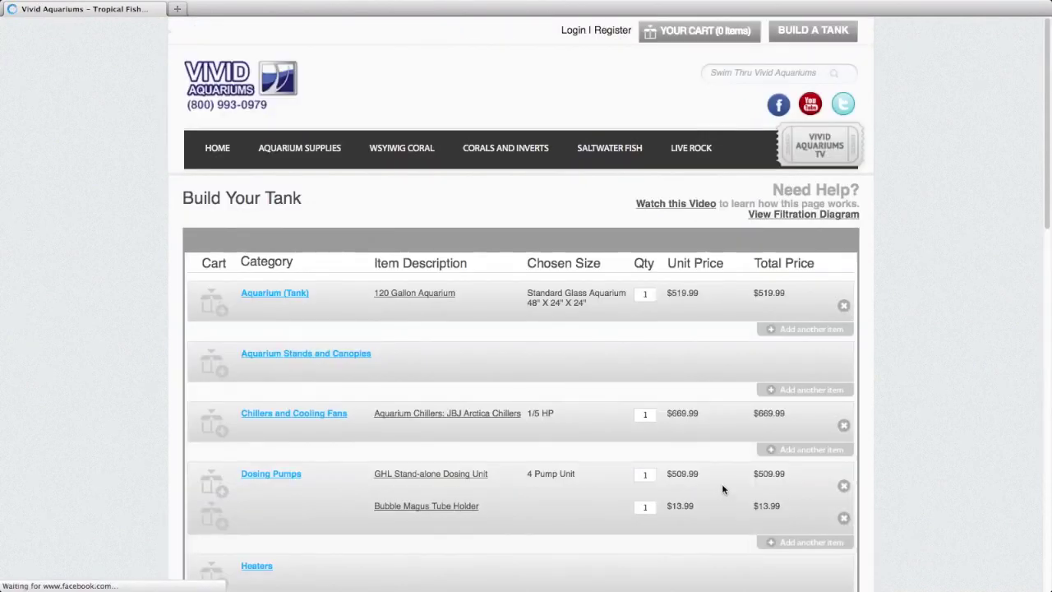
Step: Add four 2.5 L Seaside Aquatics Dosing Containers to the tank build as a further Dosing Pumps item
scroll(684, 450, "down", 2)
left_click(773, 465)
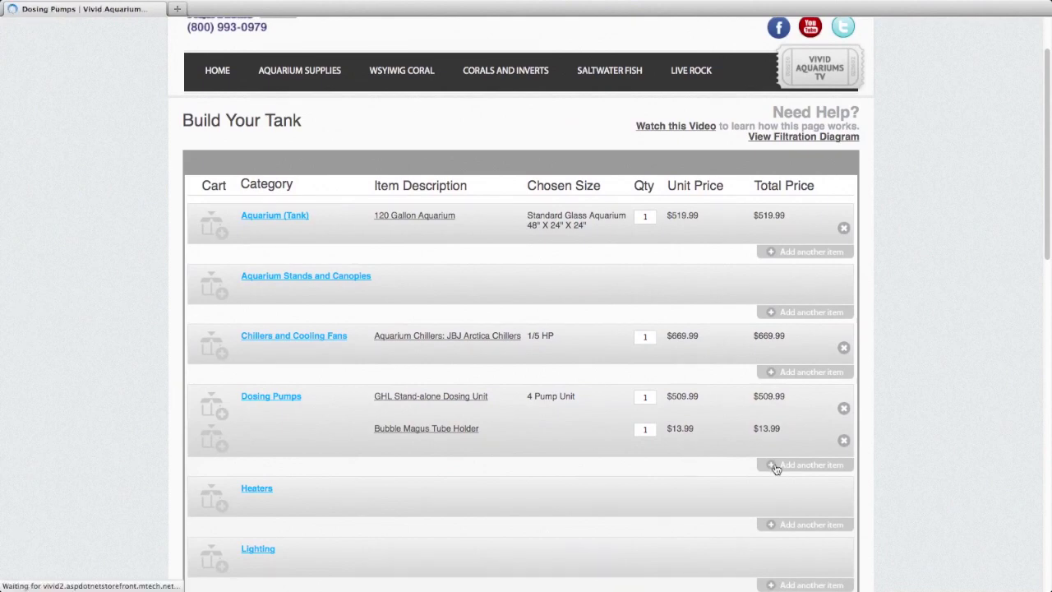
scroll(673, 442, "down", 5)
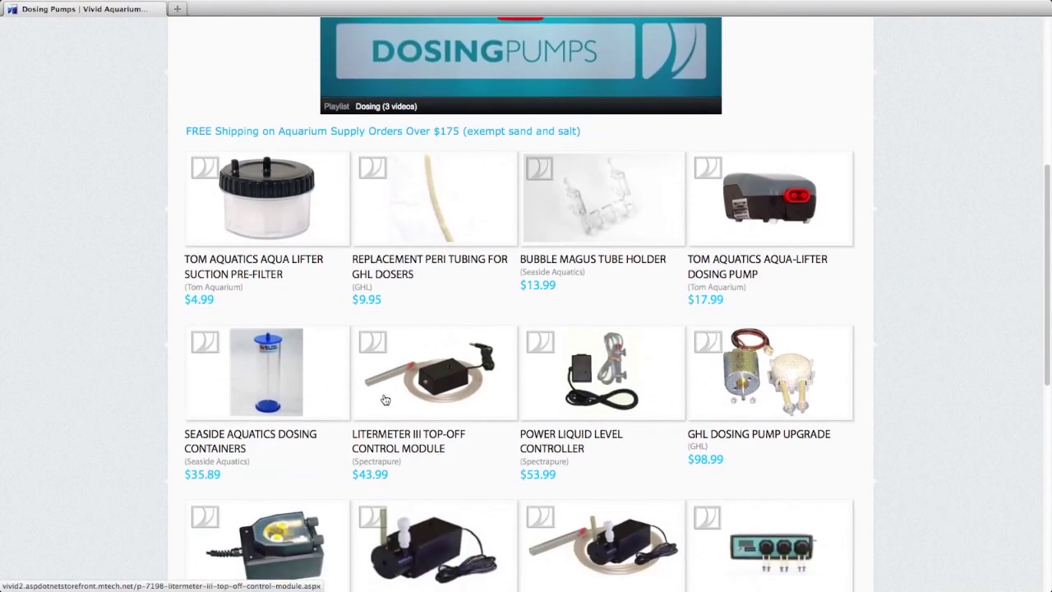
left_click(279, 397)
scroll(669, 451, "down", 3)
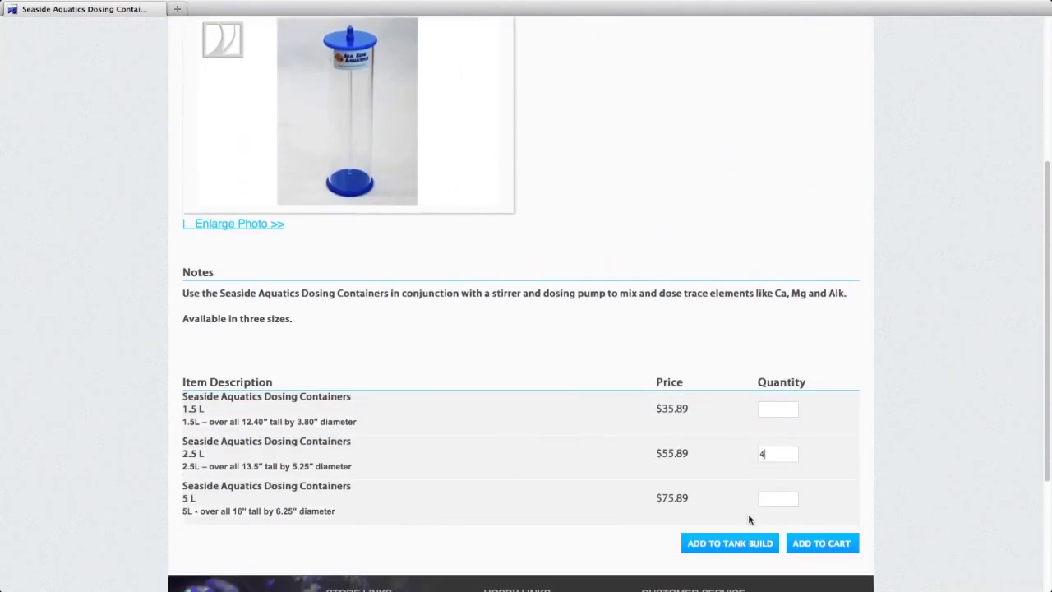
left_click(717, 547)
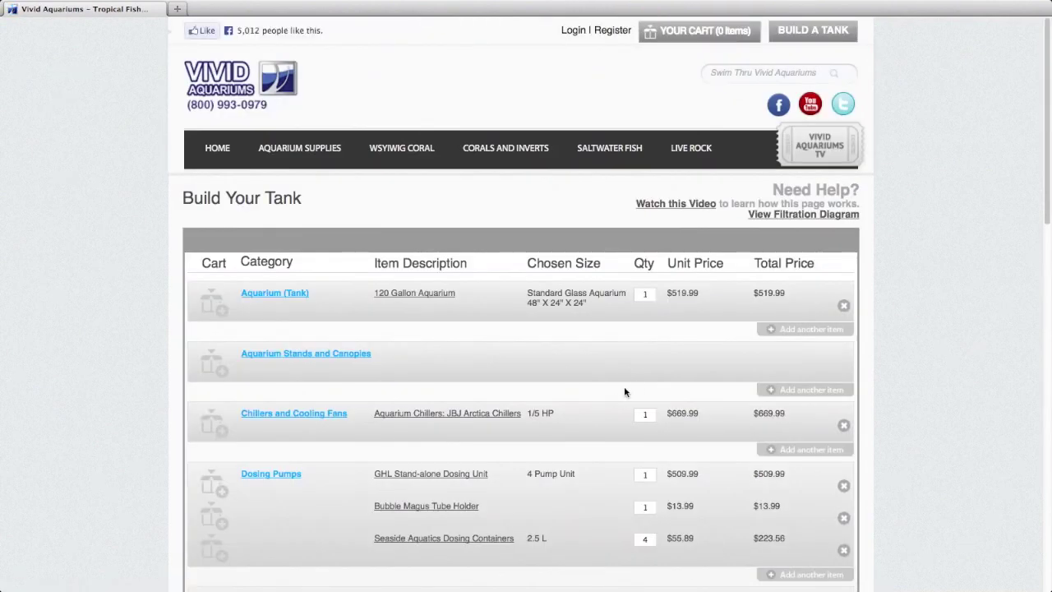
Step: From the tank build's Heaters category, add two 150 watt Hydor THEO Submersible Aquarium Heaters to the build
scroll(616, 394, "down", 5)
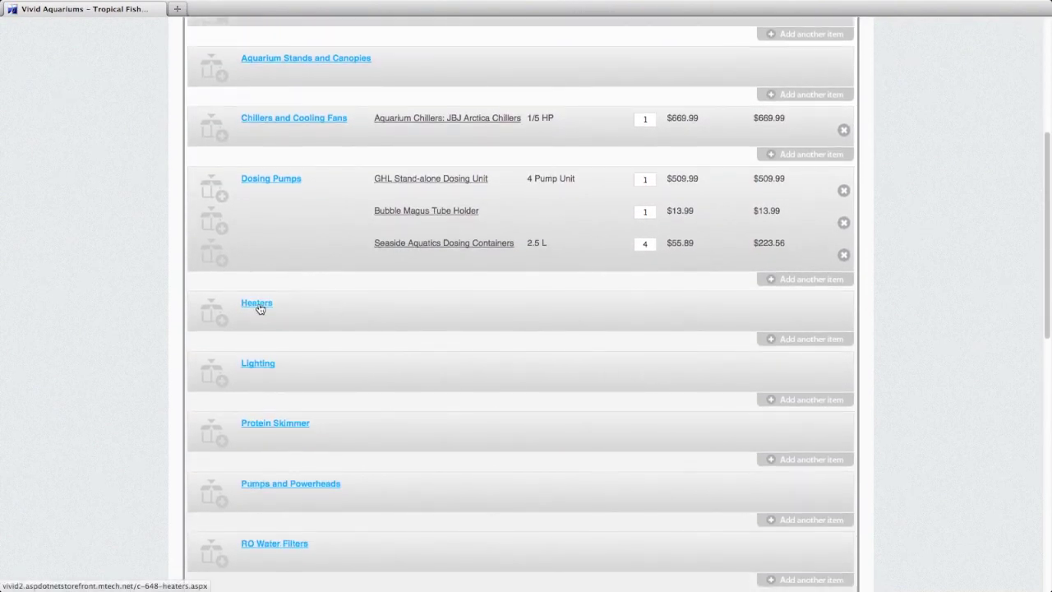
left_click(258, 304)
scroll(397, 406, "down", 4)
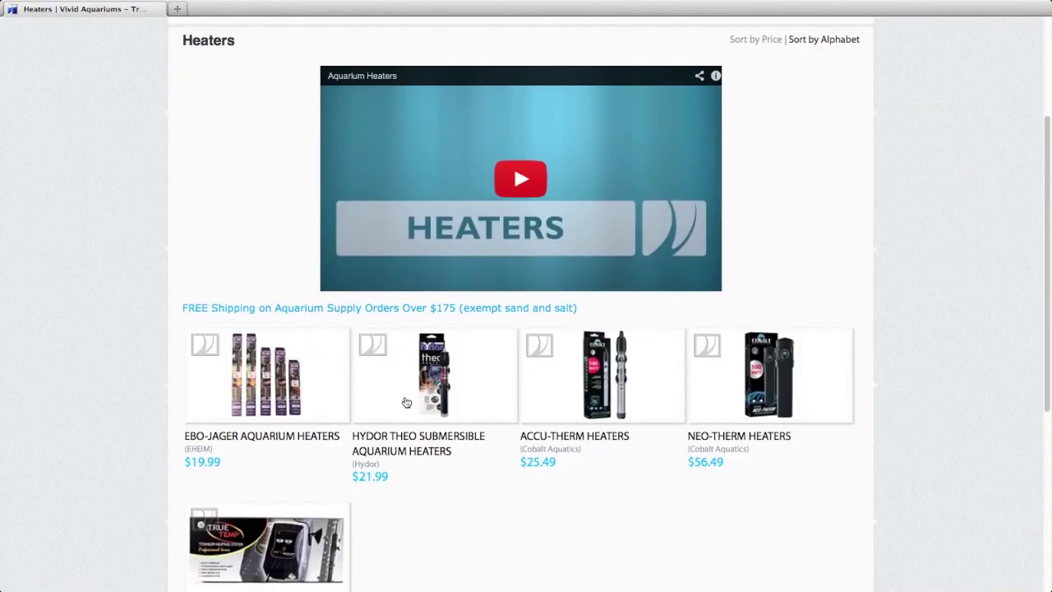
left_click(434, 342)
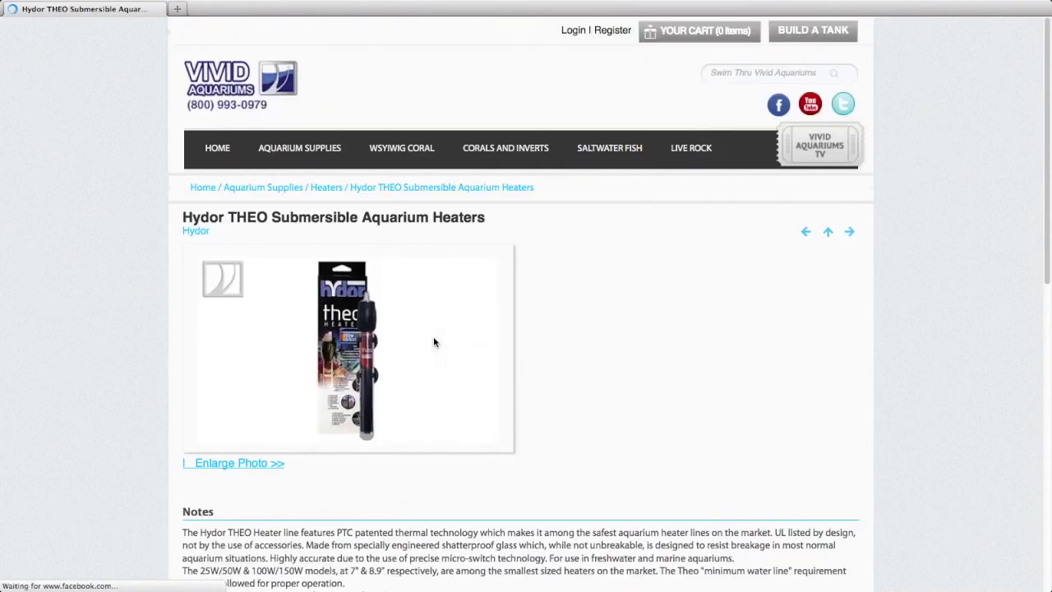
scroll(648, 390, "down", 5)
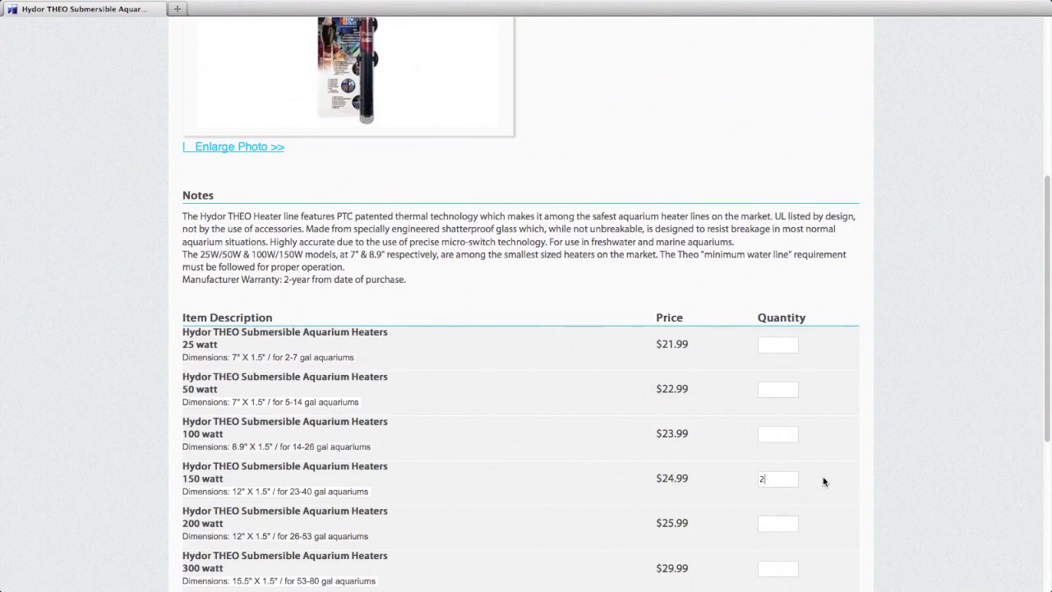
scroll(824, 480, "down", 3)
left_click(741, 527)
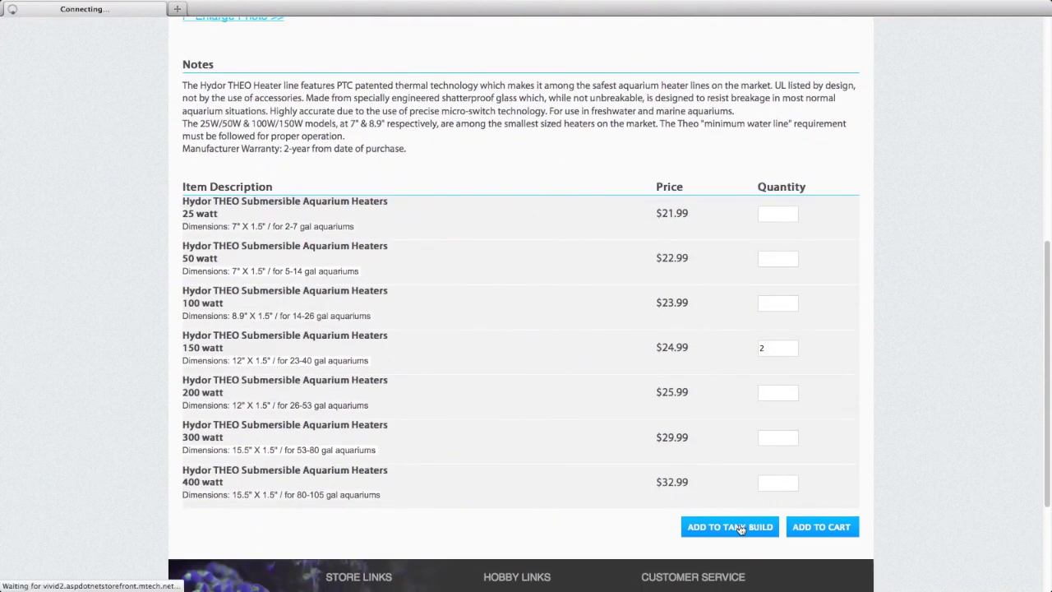
Step: From the tank build's Lighting category, open the EcoTech Marine Radion XR30w Gen 2 LED Light Fixture under LED Lighting
scroll(559, 453, "down", 5)
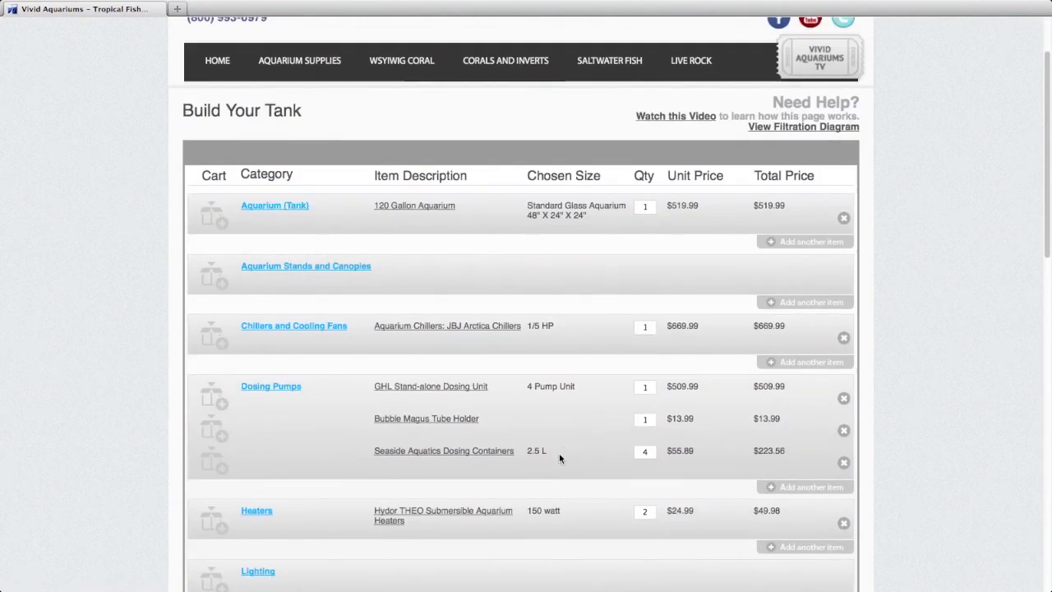
left_click(258, 394)
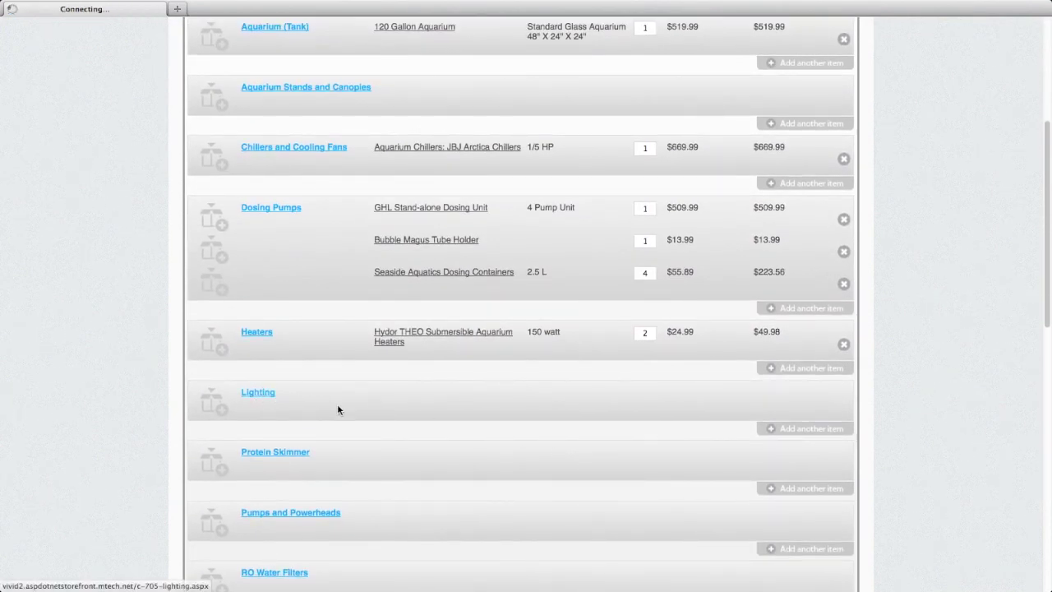
scroll(740, 454, "down", 2)
scroll(772, 457, "down", 2)
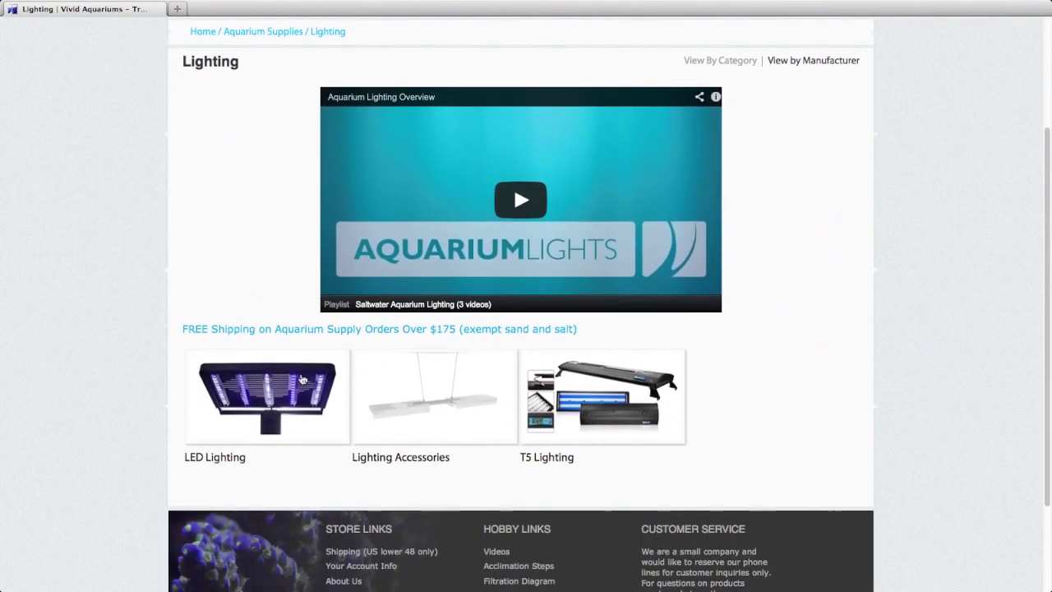
left_click(253, 382)
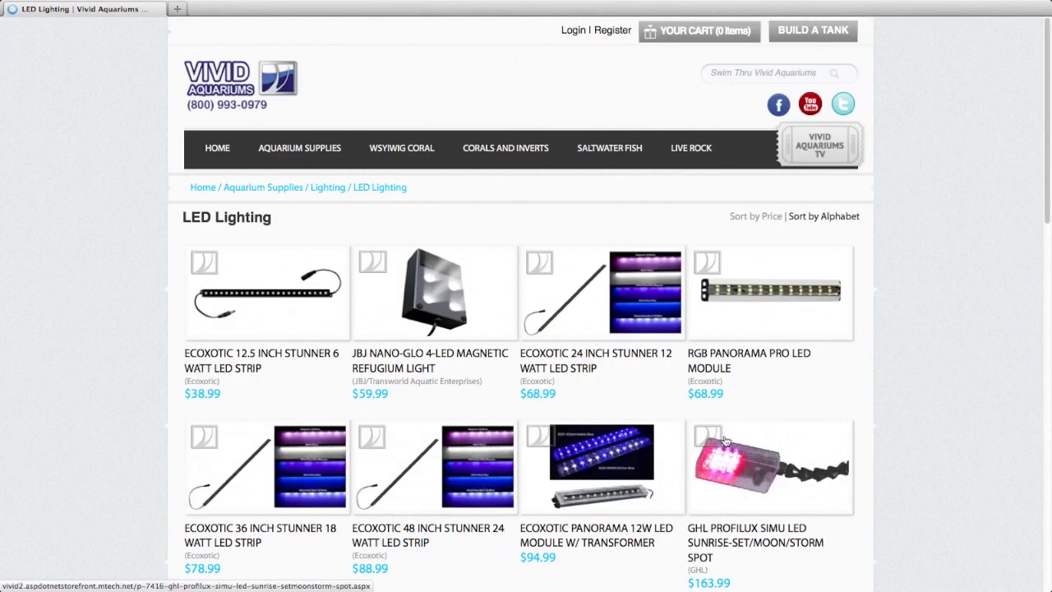
scroll(740, 439, "down", 7)
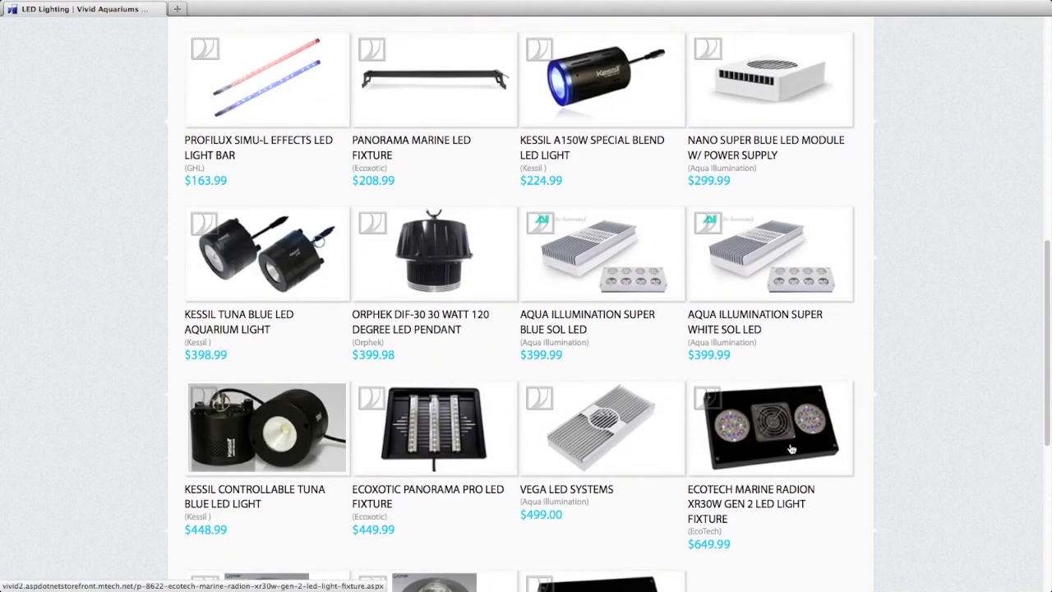
left_click(740, 440)
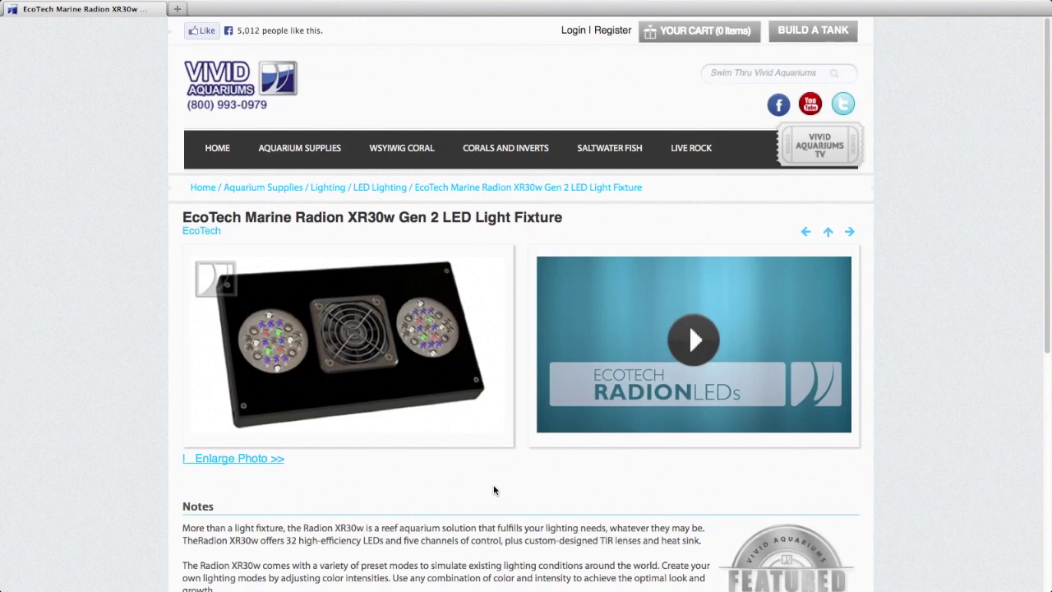
Step: Expand the Radion XR30w fixture's notes to read its specifications, and add two of the fixtures to the tank build
scroll(497, 485, "down", 3)
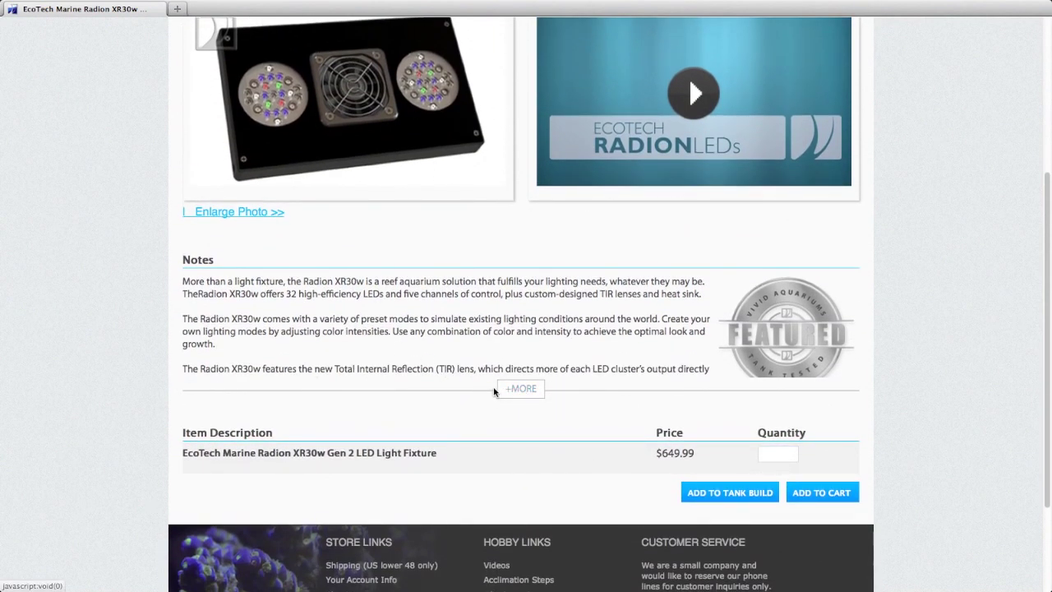
left_click(532, 391)
scroll(622, 417, "down", 5)
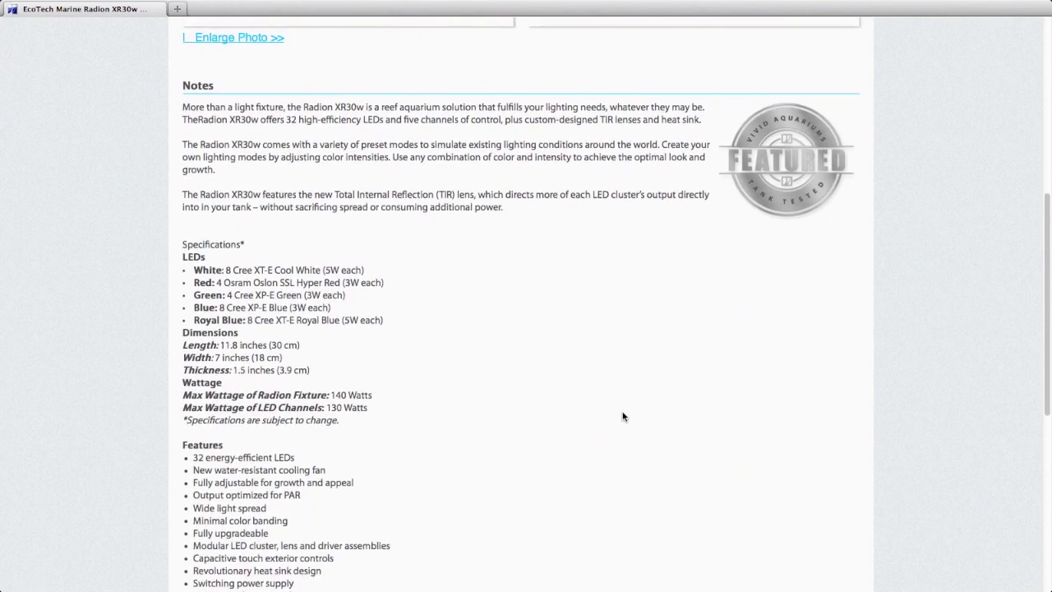
scroll(623, 416, "down", 2)
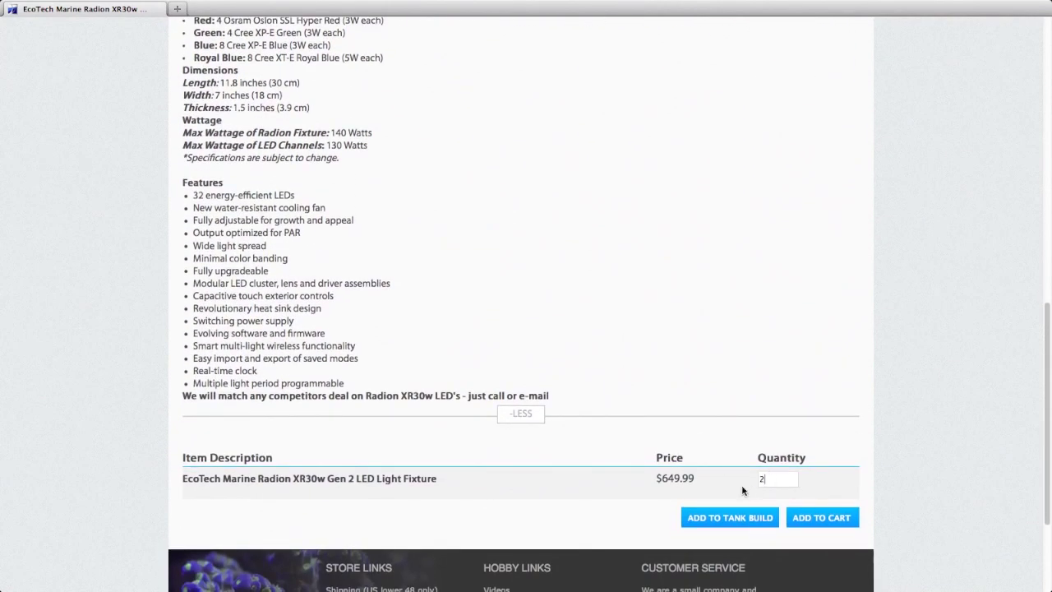
left_click(731, 520)
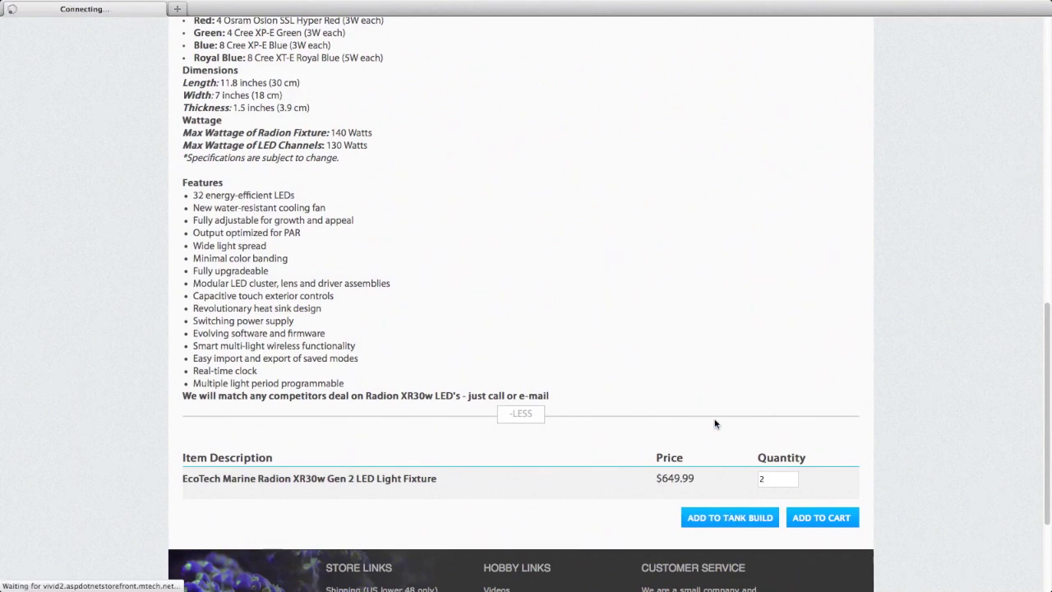
Step: From the tank build's Protein Skimmer category, open the Reef Octopus Diablo XS In Sump Protein Skimmer under In Sump Only Skimmer
scroll(713, 423, "down", 5)
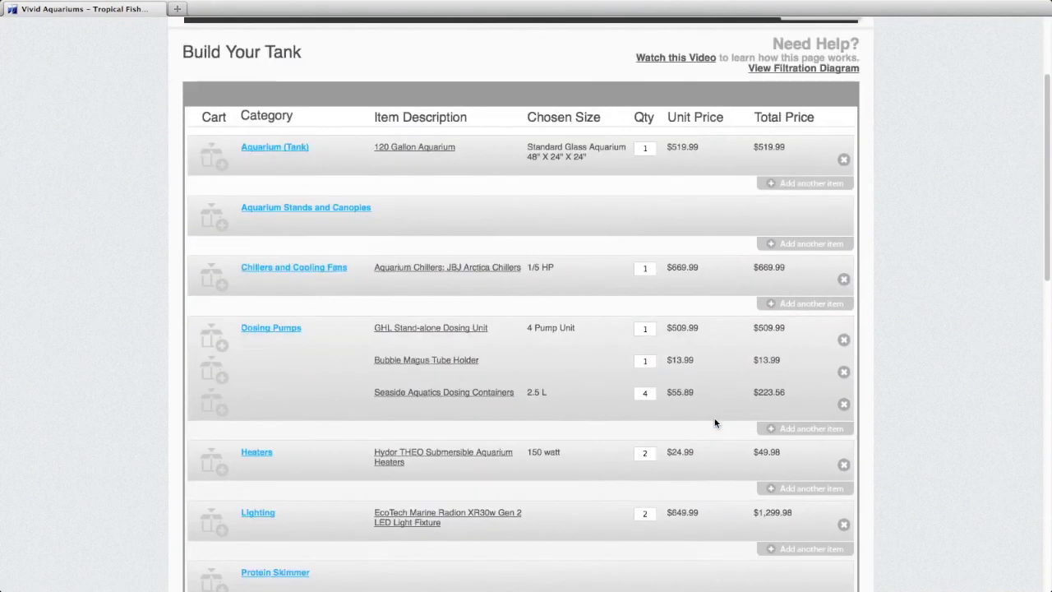
left_click(301, 433)
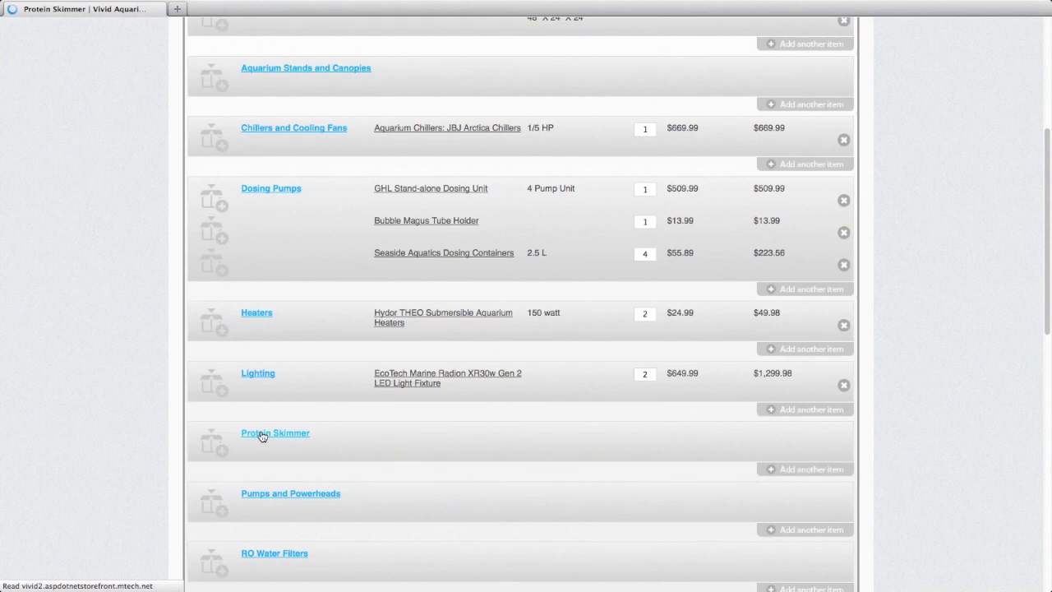
scroll(832, 441, "down", 2)
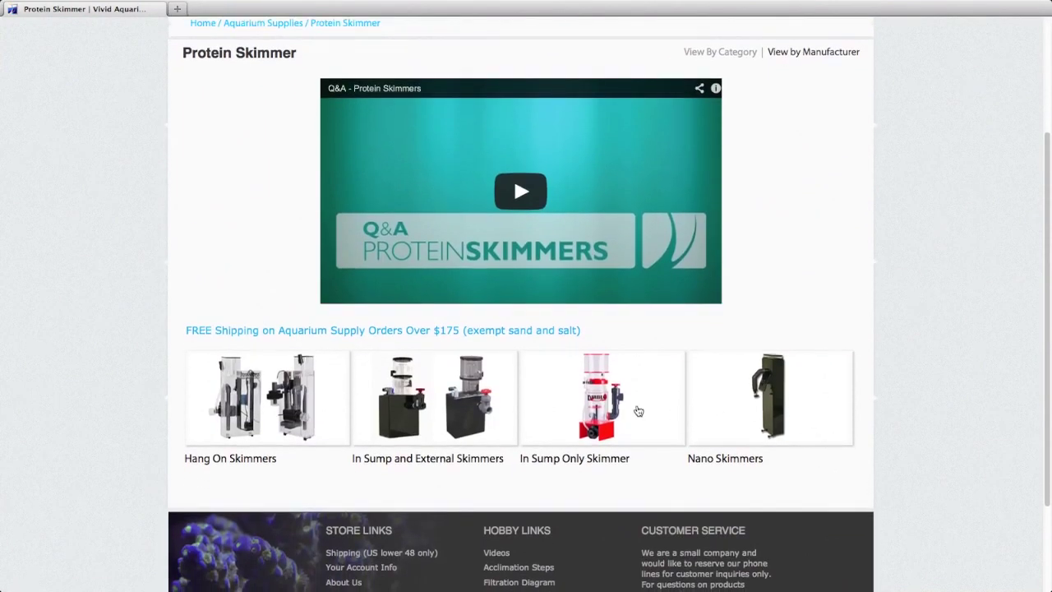
left_click(602, 409)
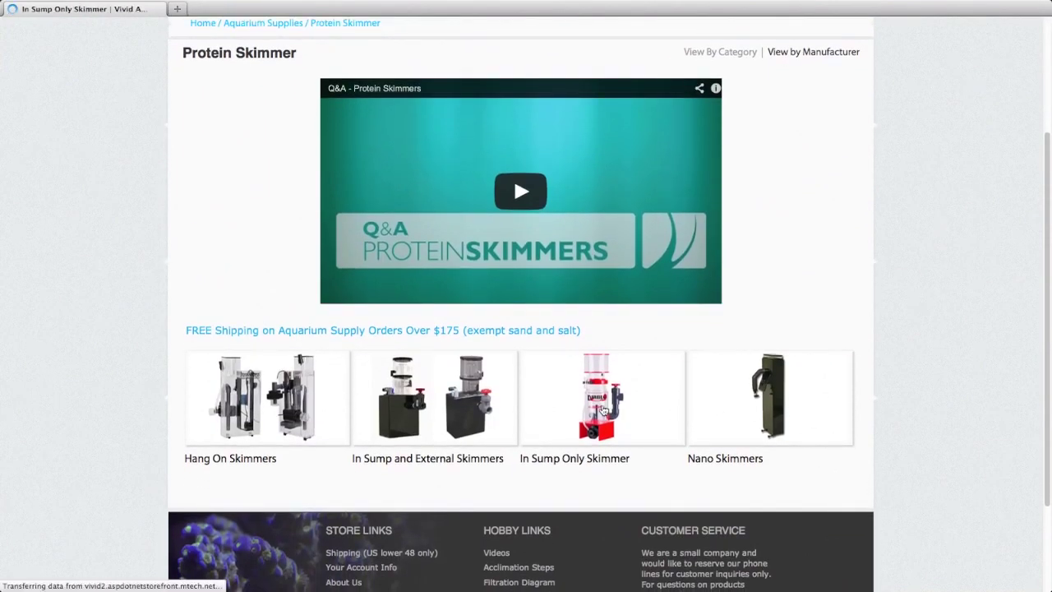
scroll(650, 416, "down", 8)
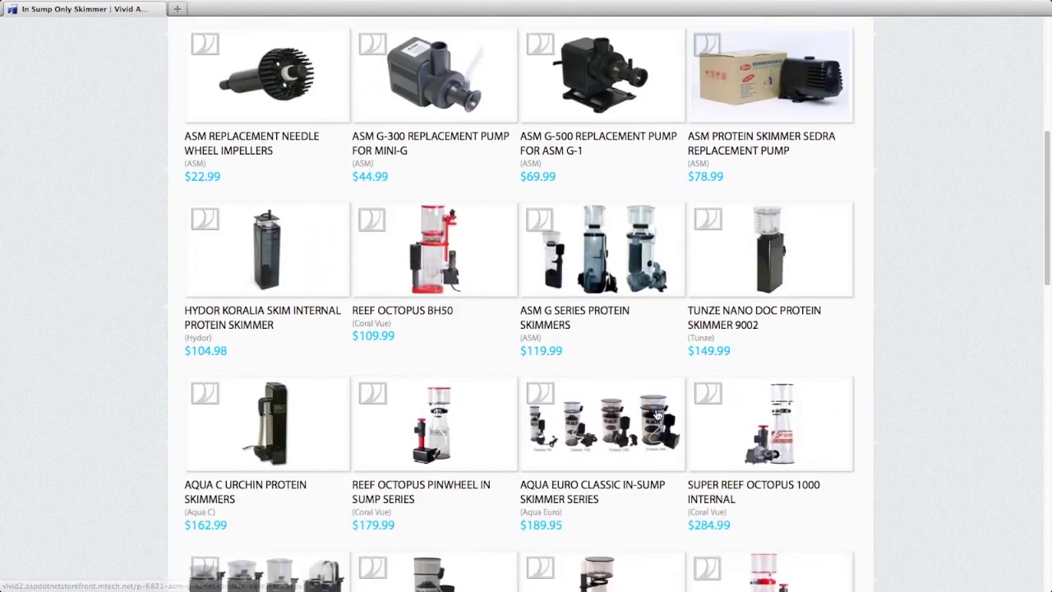
scroll(658, 415, "down", 1)
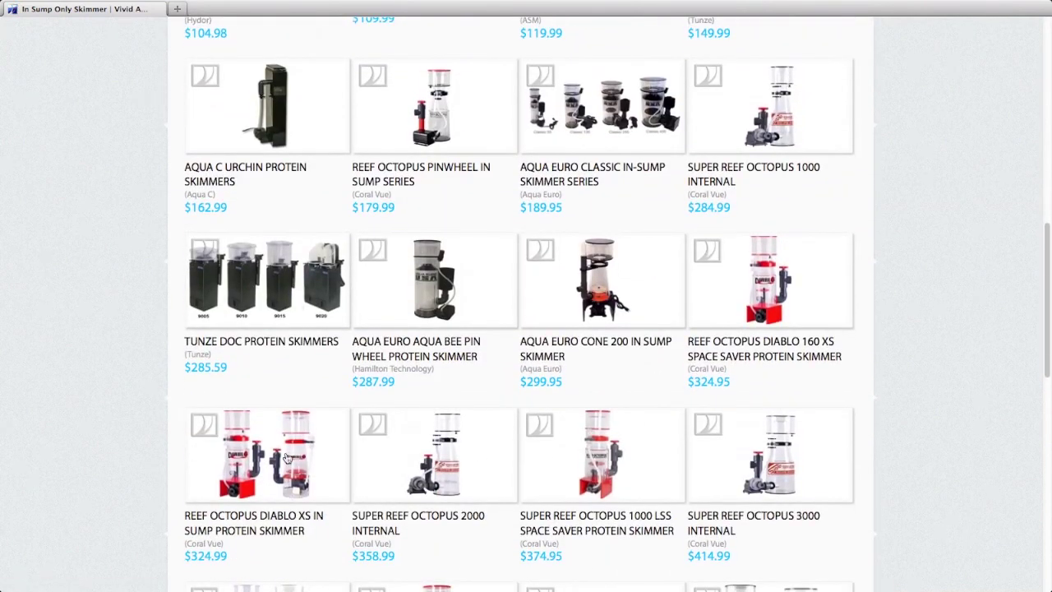
left_click(260, 456)
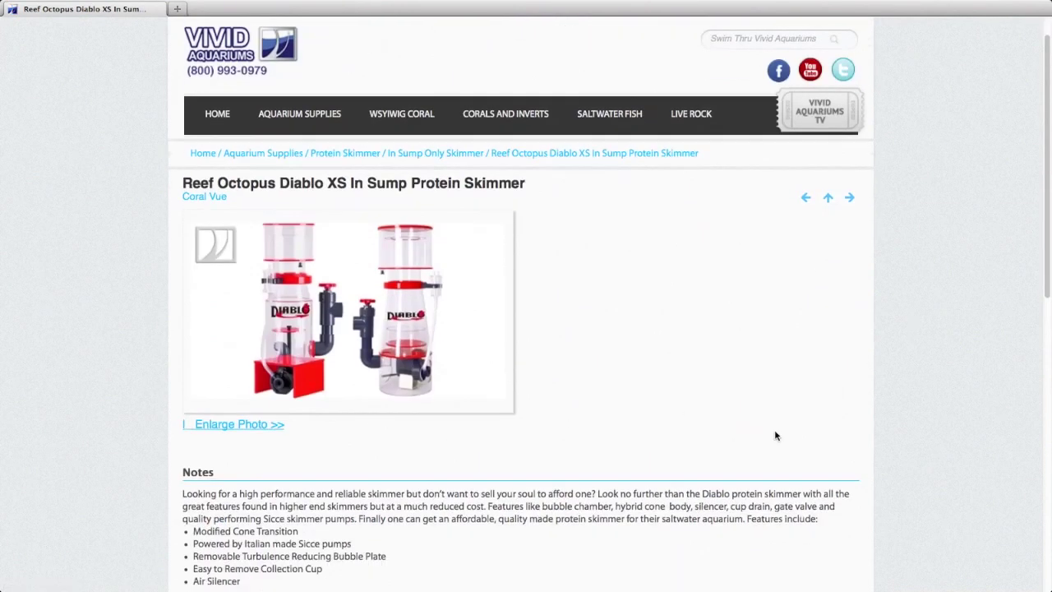
Step: Add one DB-XS225 model of the Reef Octopus Diablo XS skimmer to the tank build
scroll(773, 427, "down", 5)
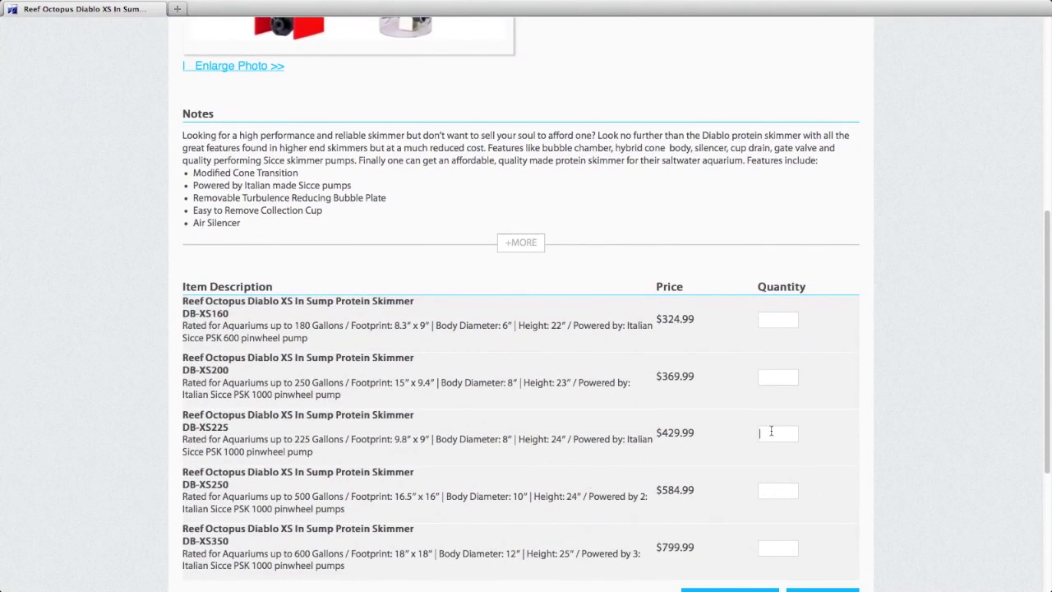
scroll(820, 429, "down", 3)
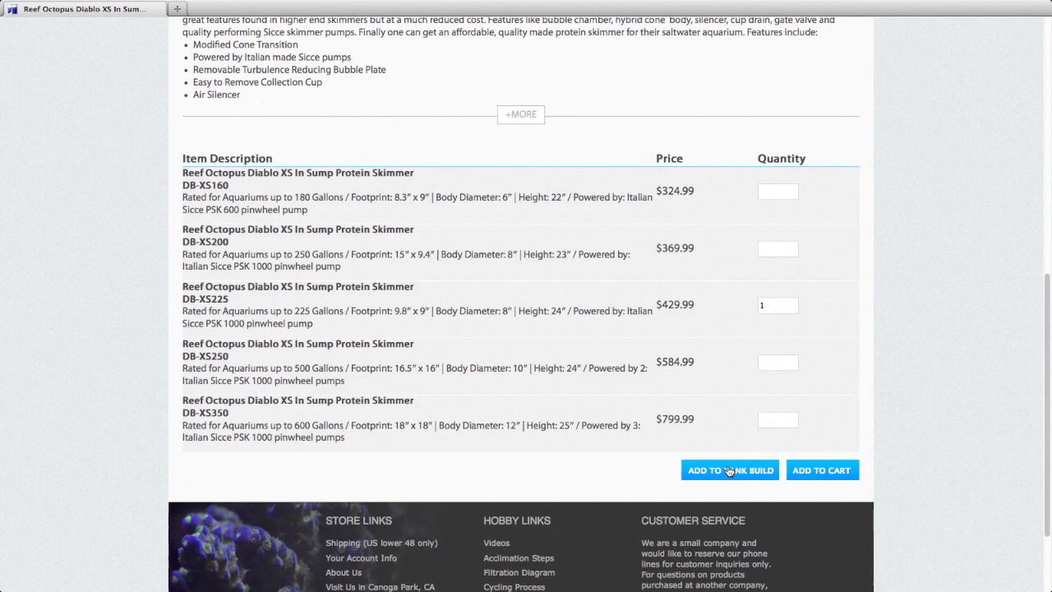
left_click(729, 471)
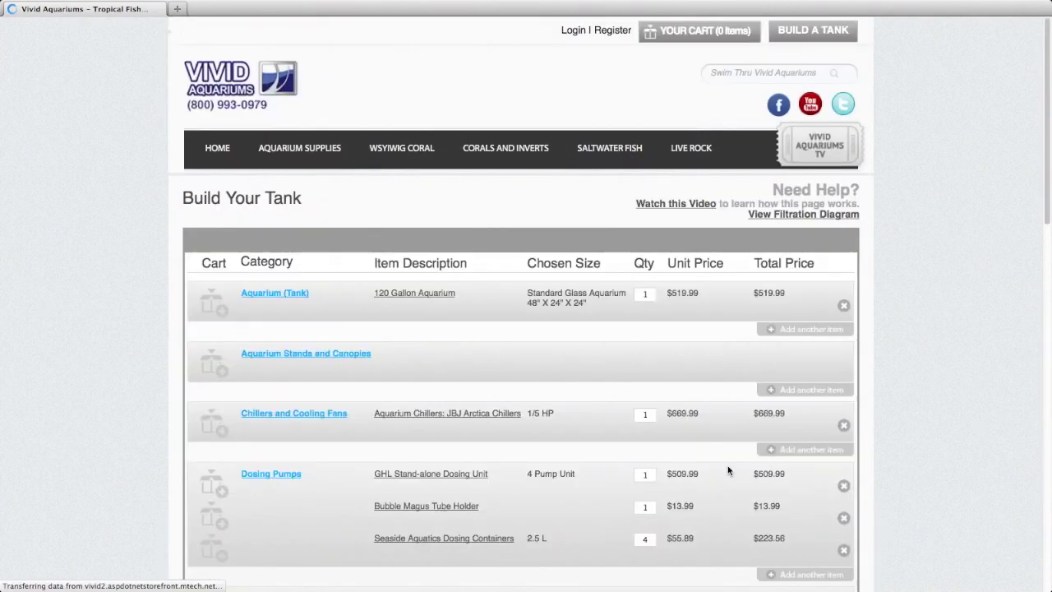
Step: From the tank build's Pumps and Powerheads category, open the ReefLo Snapper/Dart Hybrid External Water Pump under In-Line Pumps
scroll(645, 439, "down", 4)
scroll(647, 434, "down", 4)
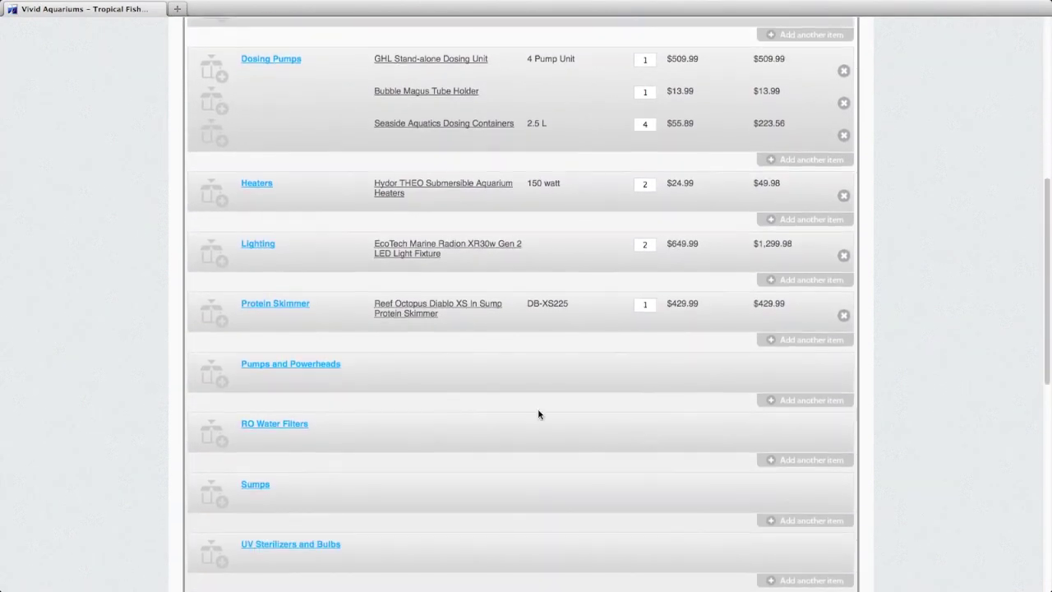
left_click(284, 370)
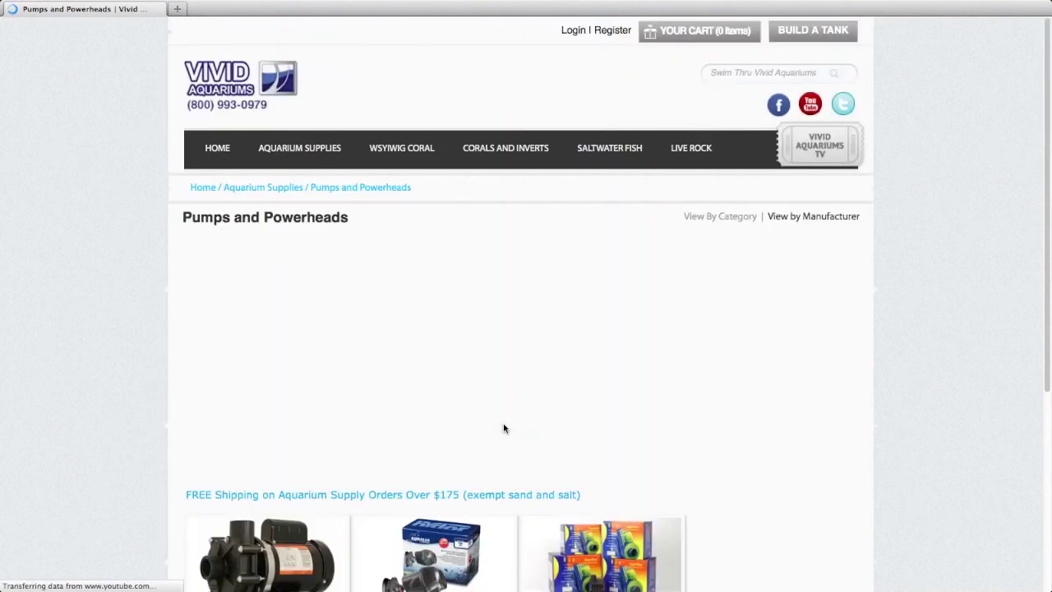
scroll(796, 500, "down", 2)
scroll(796, 501, "down", 2)
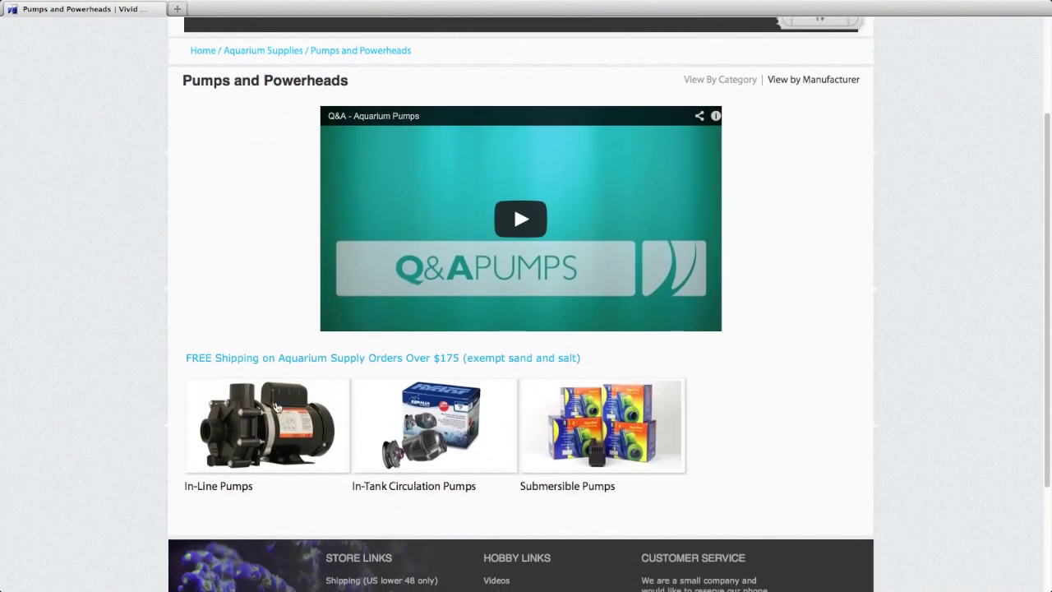
left_click(270, 422)
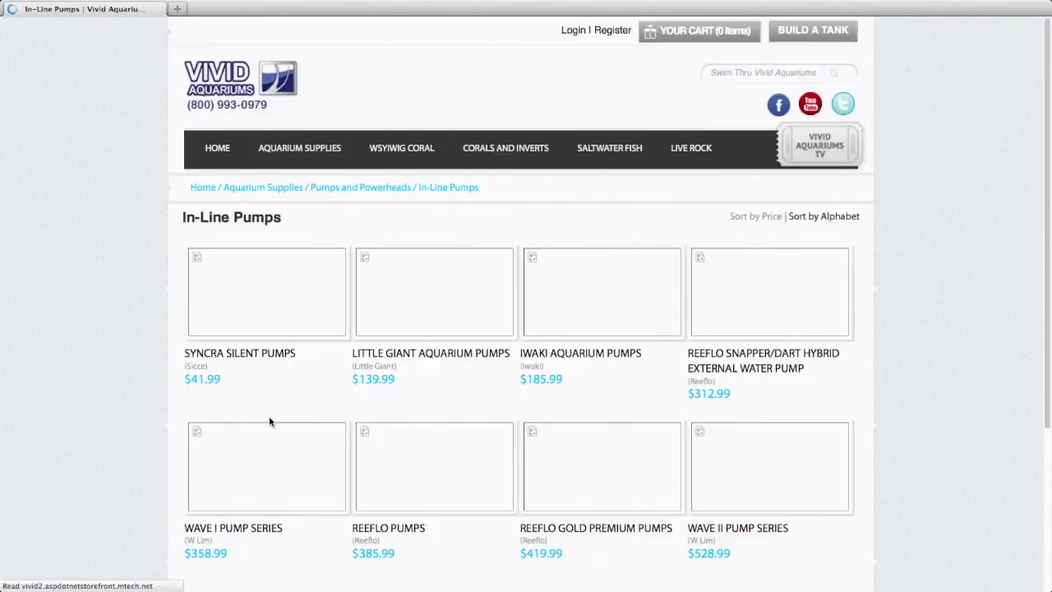
scroll(654, 432, "down", 1)
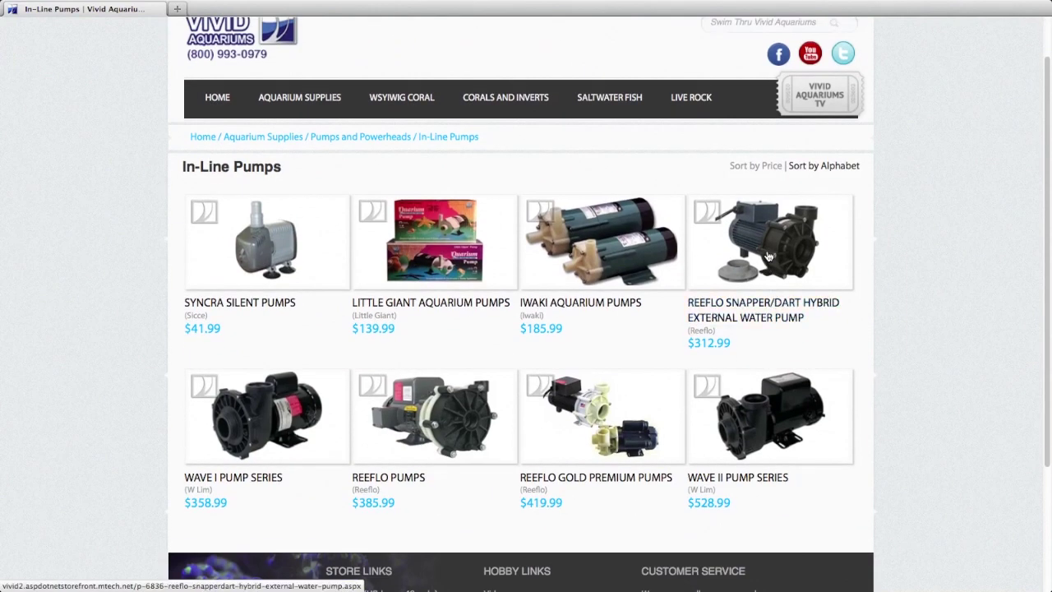
left_click(768, 258)
Step: Expand the Snapper/Dart Hybrid pump's notes to read its features and specifications, and add one pump to the tank build
scroll(765, 353, "down", 1)
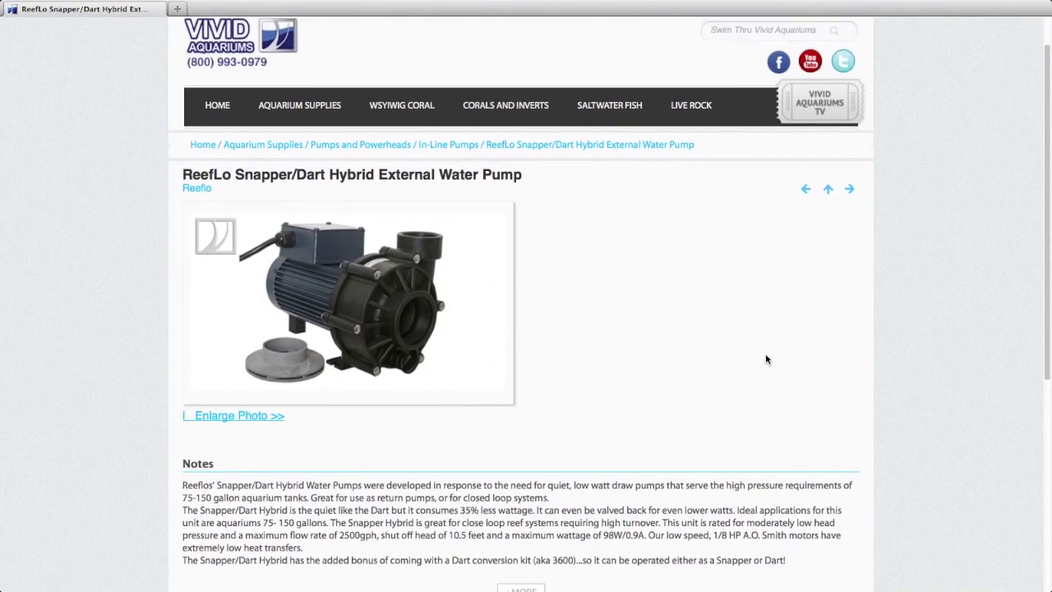
scroll(766, 359, "down", 2)
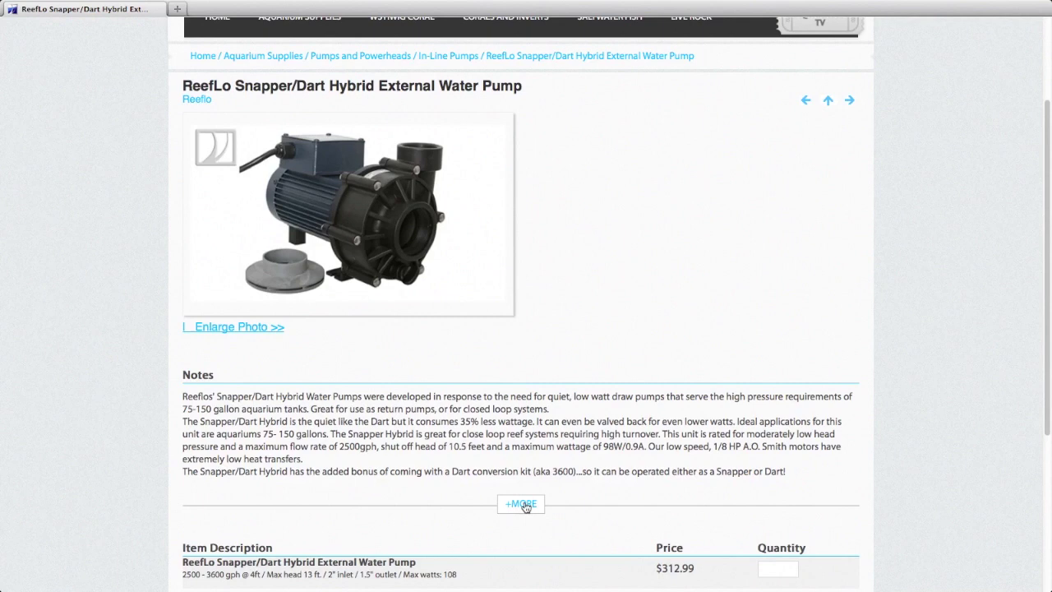
left_click(526, 505)
scroll(696, 459, "down", 5)
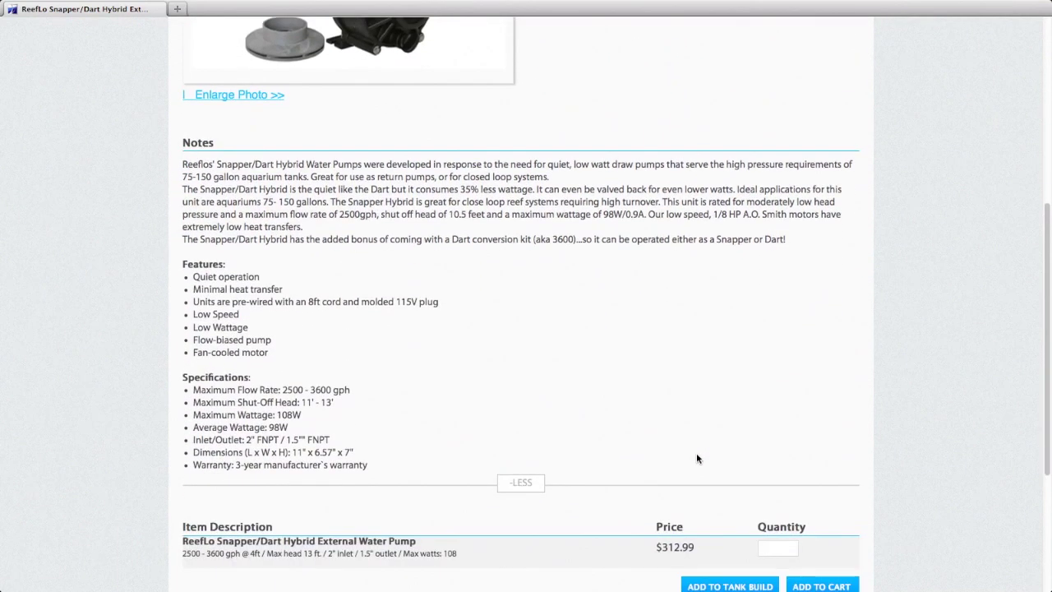
scroll(696, 458, "down", 2)
left_click(781, 484)
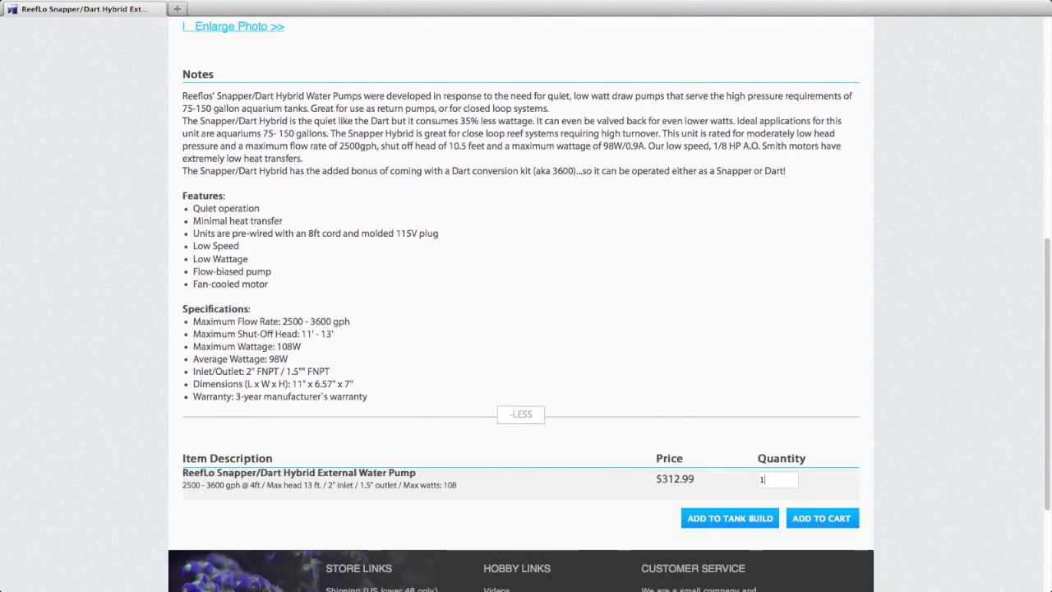
left_click(733, 524)
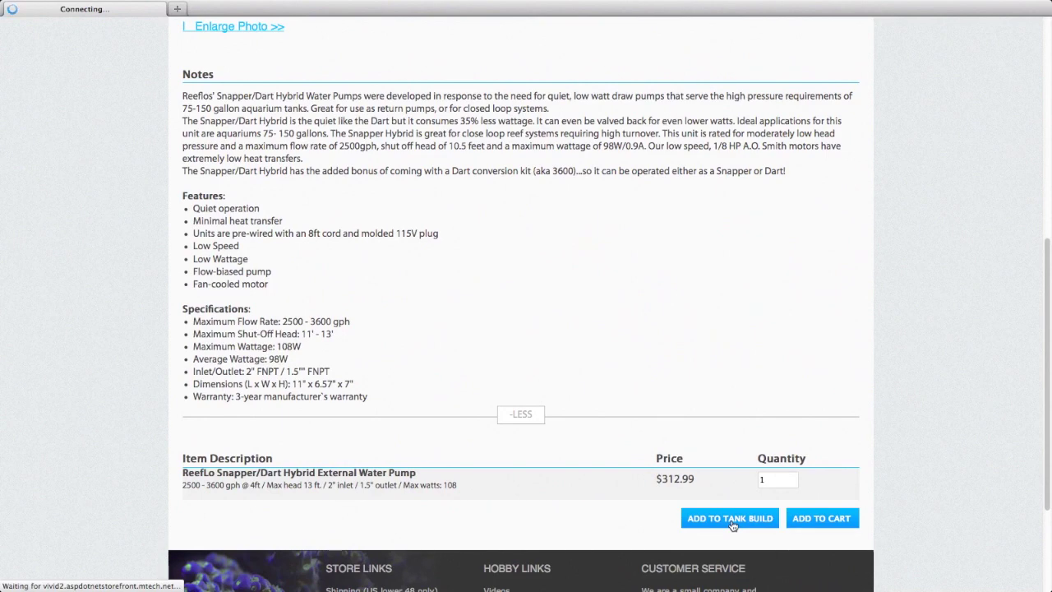
Step: From the tank build's RO Water Filters category, open the SpectraPure CSP-DI R.O./DI System with Manual Flush under RO Water Filters
scroll(745, 496, "down", 5)
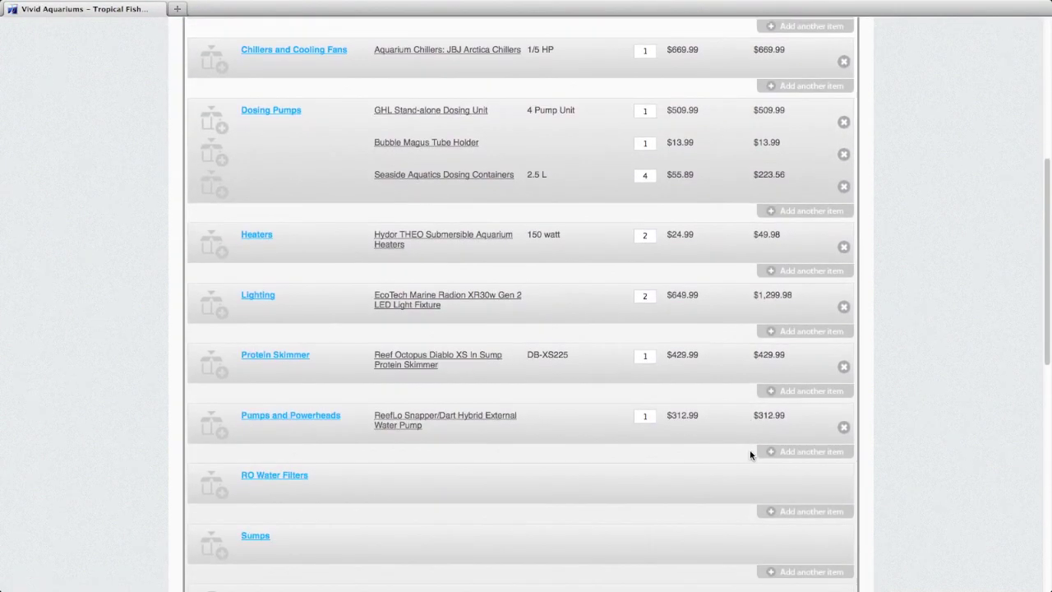
scroll(706, 452, "down", 1)
left_click(288, 428)
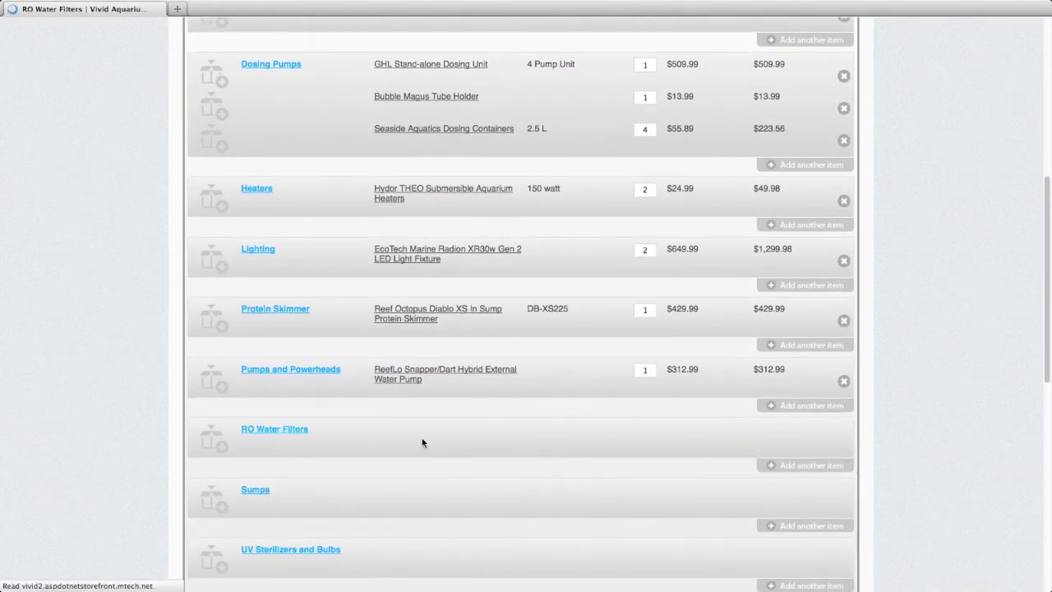
scroll(772, 467, "down", 3)
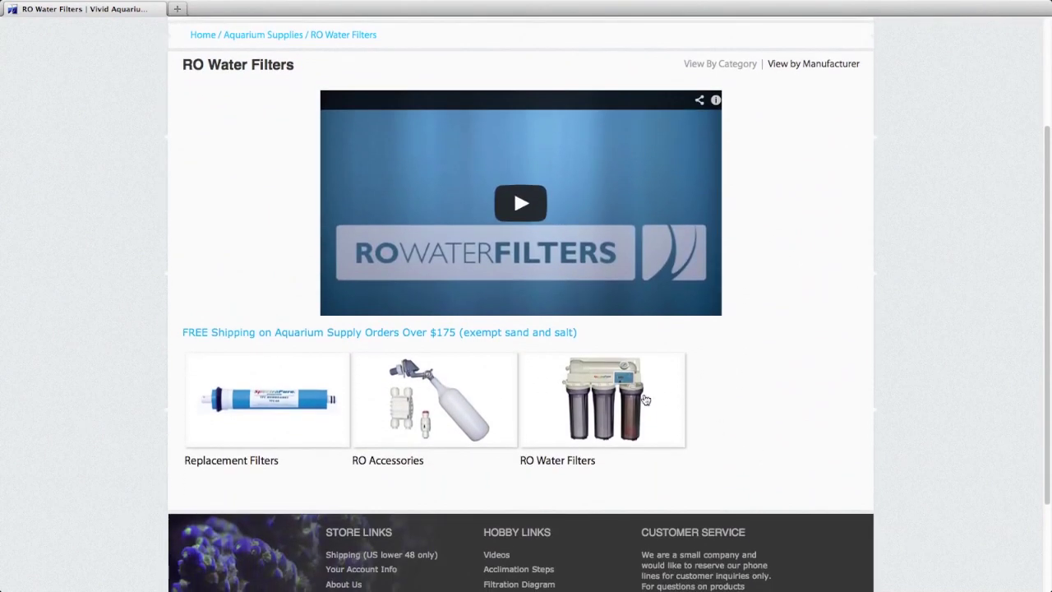
left_click(576, 397)
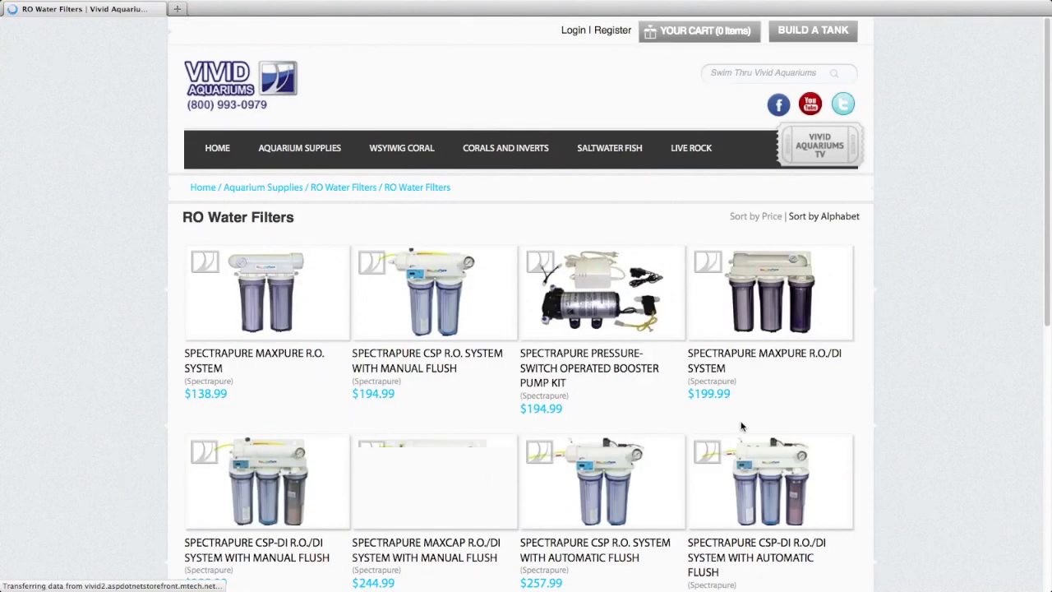
scroll(713, 409, "down", 3)
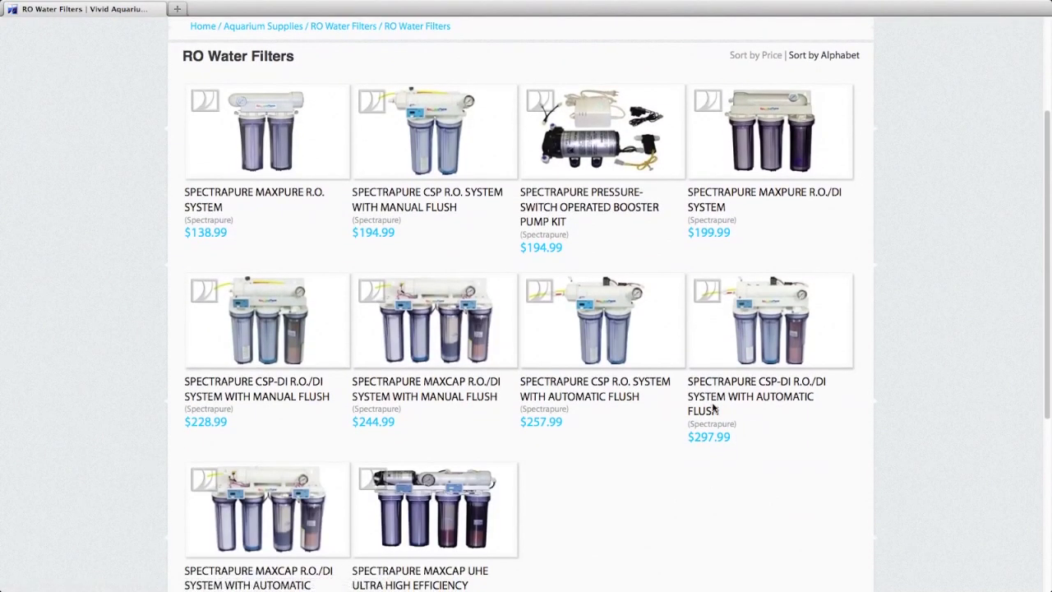
left_click(250, 330)
Step: Add one CSPDI-60 model of the SpectraPure CSP-DI system to the tank build
scroll(672, 390, "down", 7)
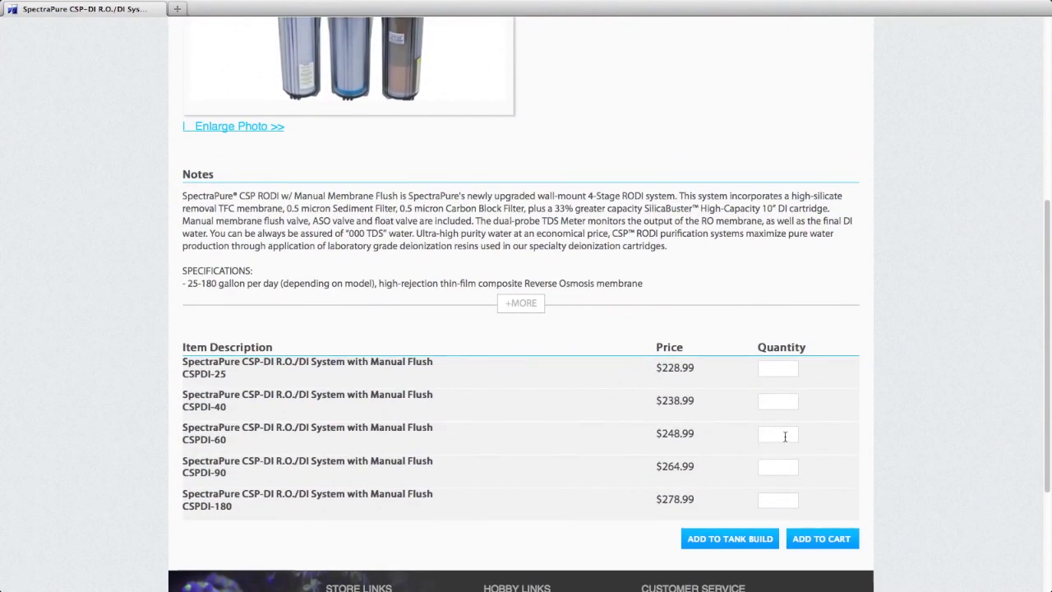
left_click(785, 436)
type("1")
left_click(719, 538)
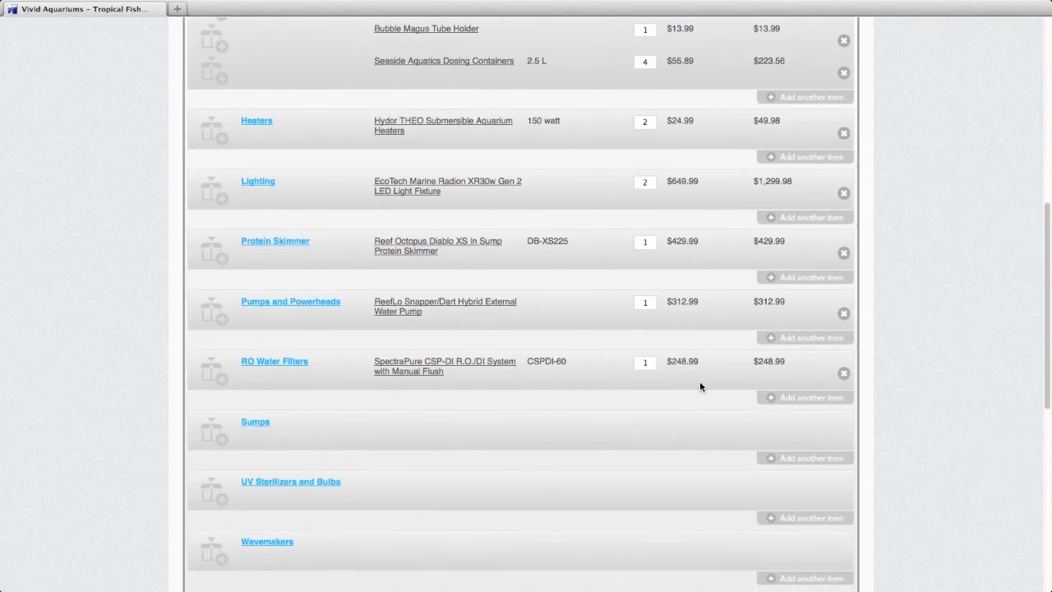
Step: From the tank build's Sumps category, open the Vivid Custom Sumps - 36" Length product
left_click(255, 422)
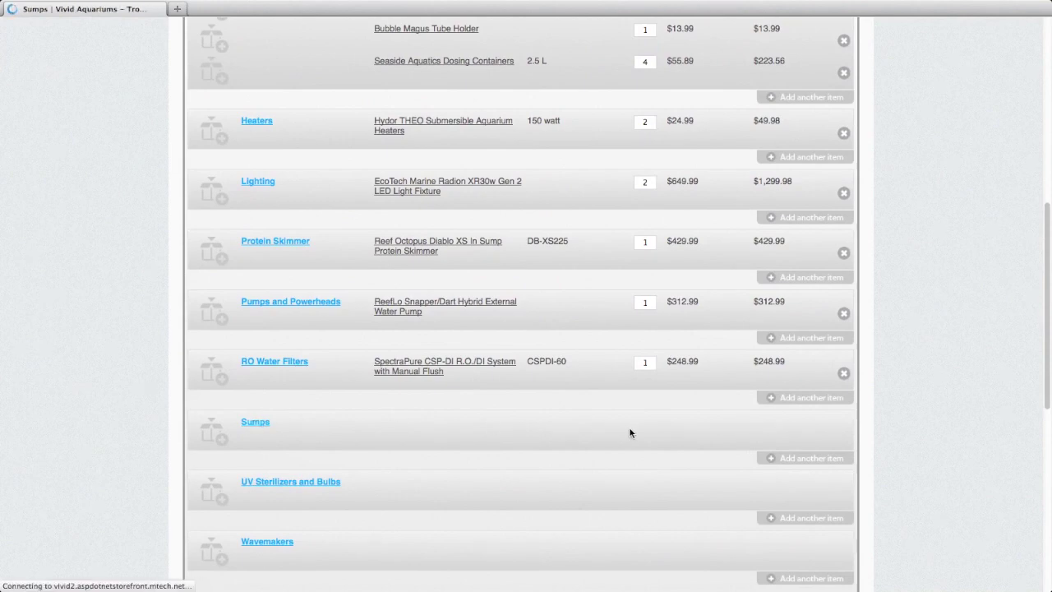
scroll(740, 433, "down", 2)
scroll(745, 427, "down", 3)
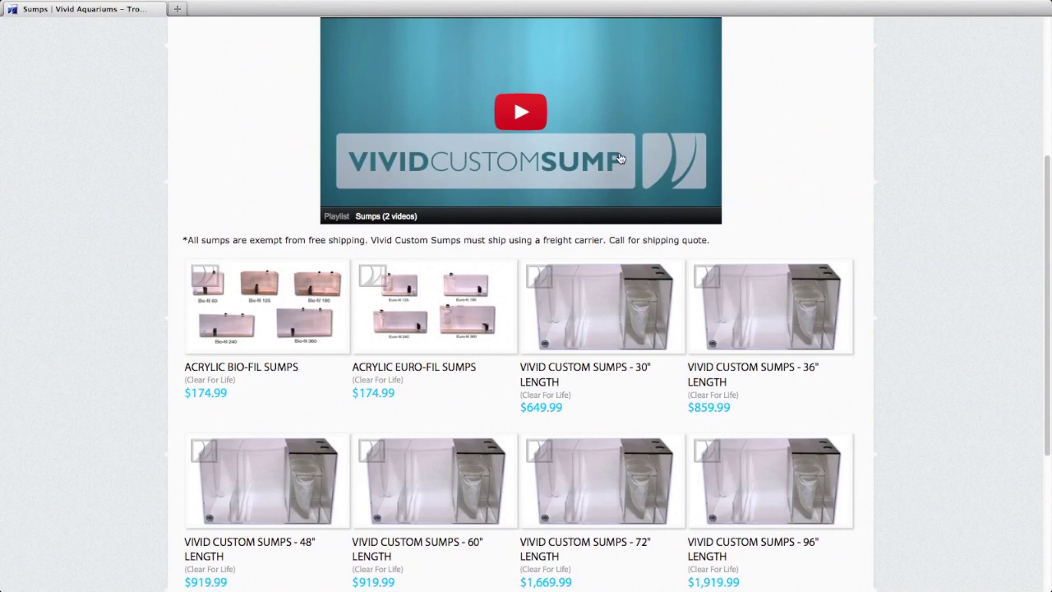
left_click(760, 321)
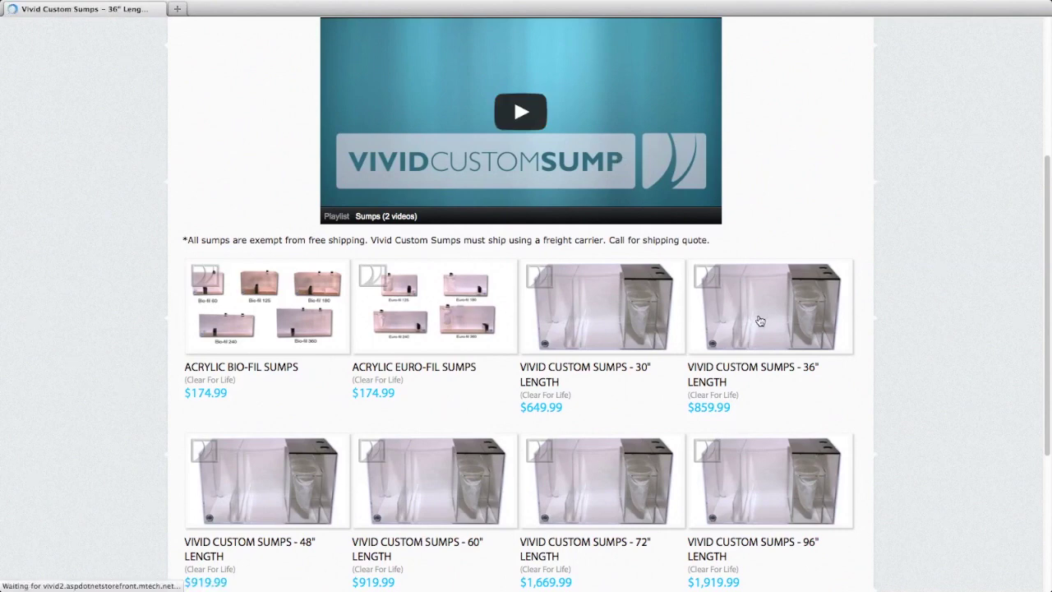
Step: Add one 36" X 18" X 20" Vivid Custom Sump with 3/8" thick body to the tank build
scroll(760, 320, "down", 5)
scroll(764, 319, "down", 2)
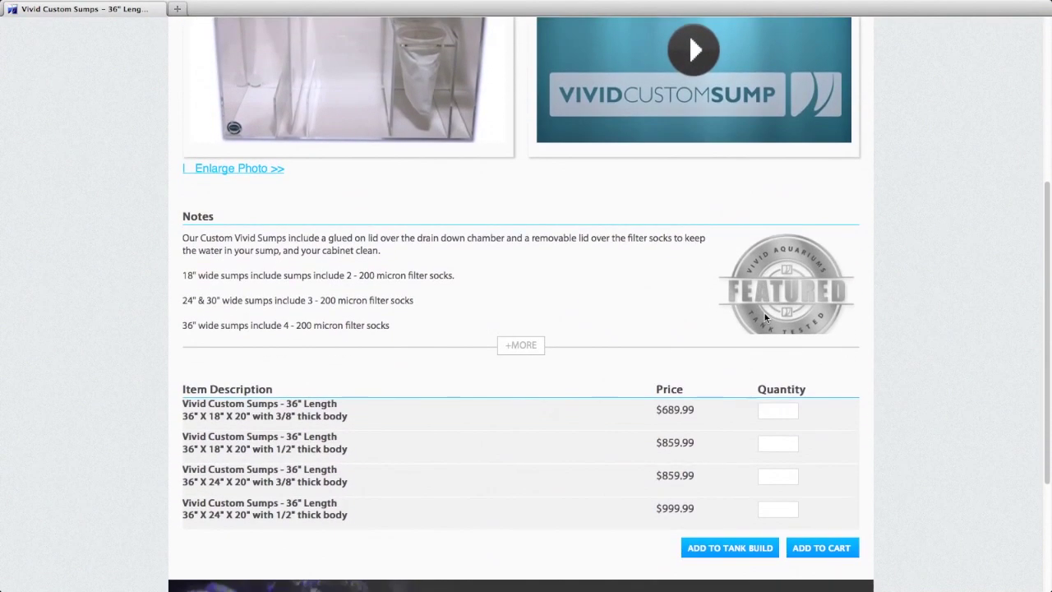
type("1")
scroll(732, 460, "down", 1)
left_click(724, 515)
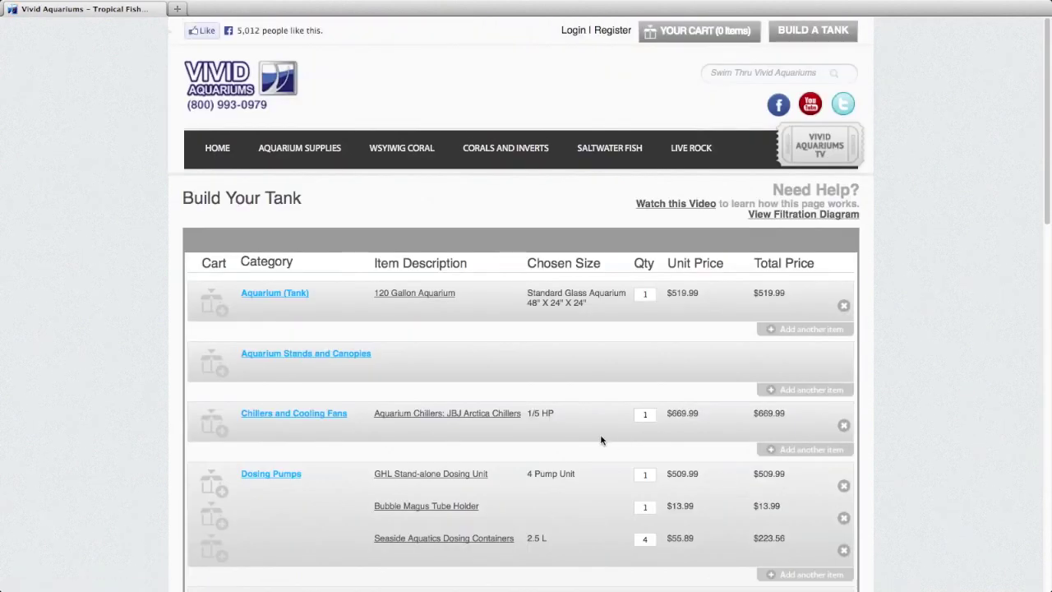
Step: From the tank build's UV Sterilizers and Bulbs category, open the Classic 25W UV Sterilizer under Aqua Ultraviolet Sterilizers
scroll(600, 436, "down", 5)
scroll(598, 436, "down", 5)
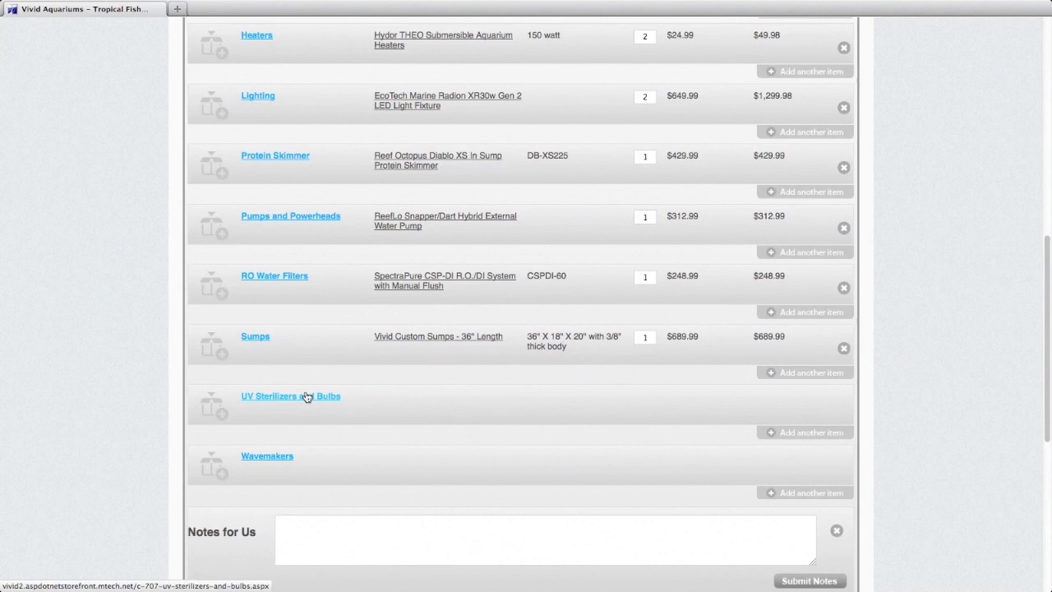
left_click(301, 398)
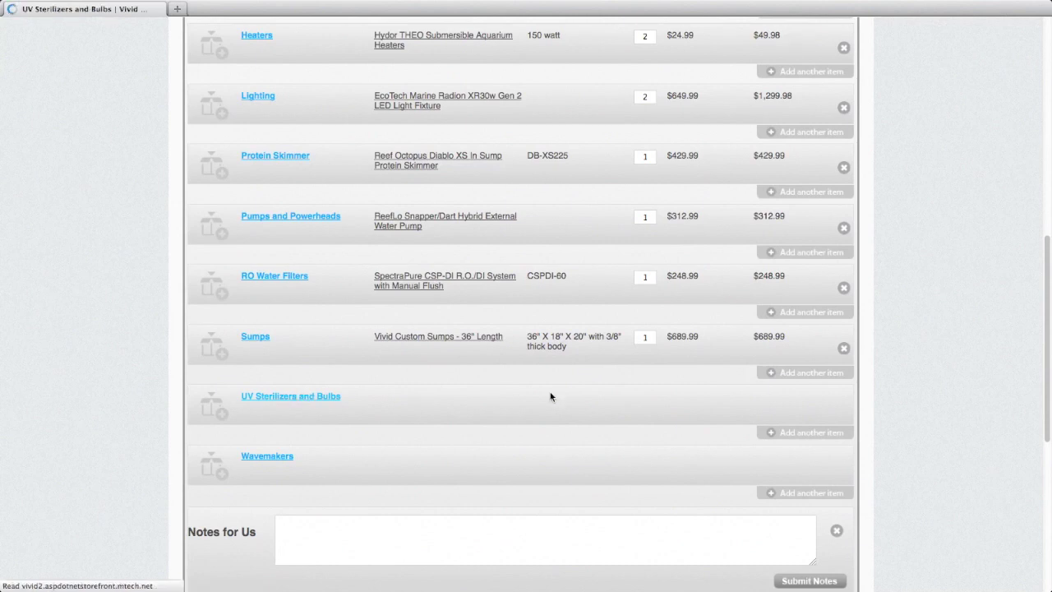
scroll(772, 397, "down", 1)
scroll(773, 397, "down", 5)
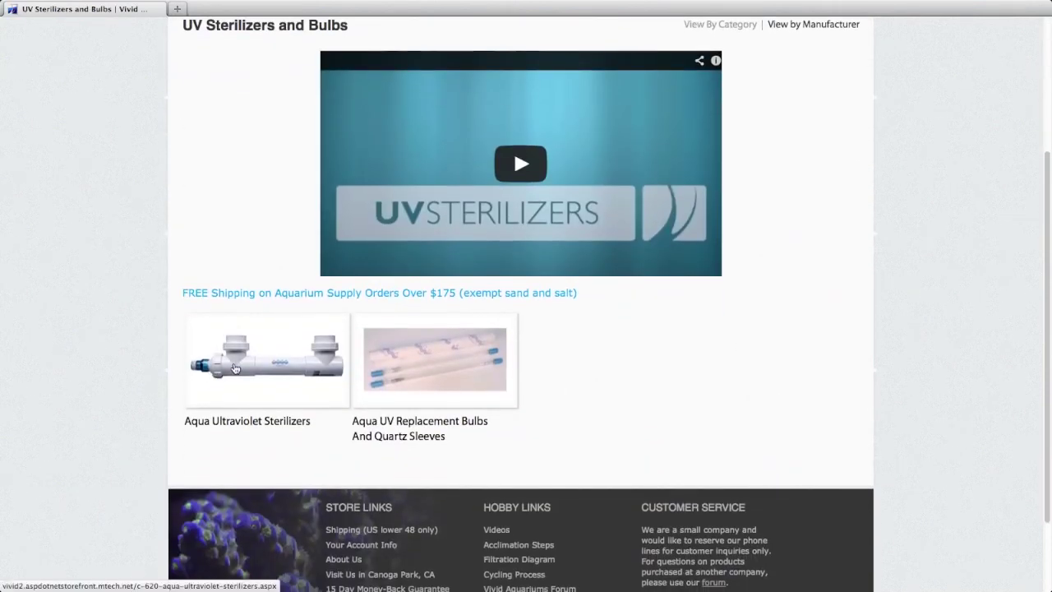
left_click(235, 369)
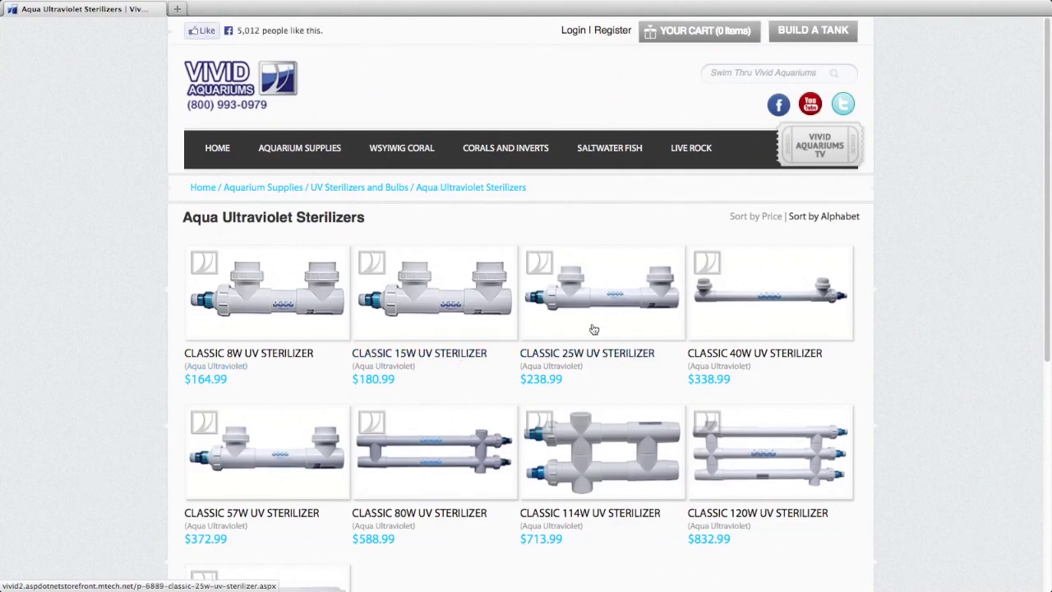
left_click(581, 313)
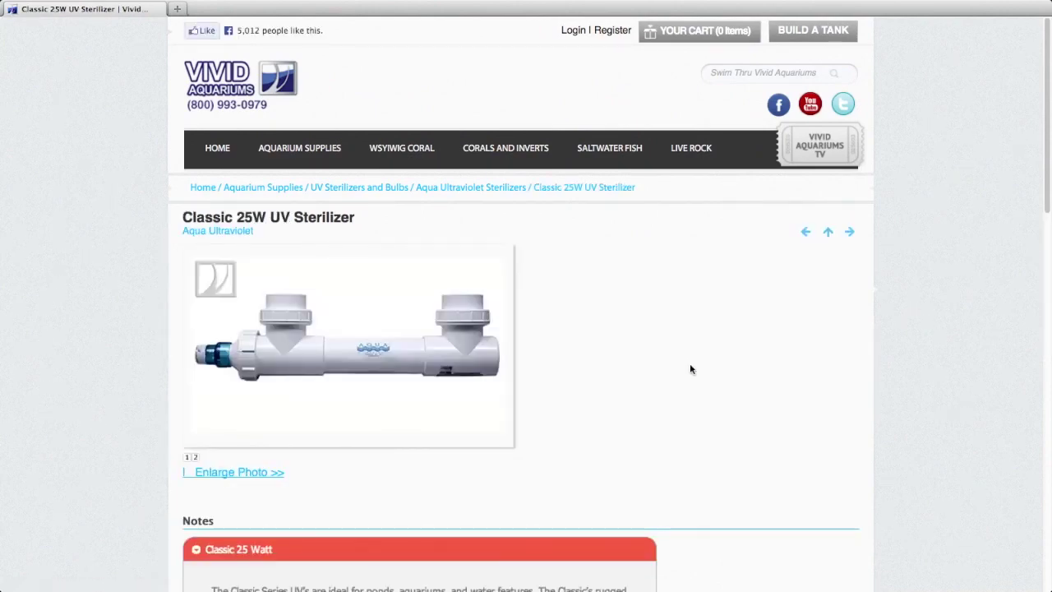
Step: Add one Classic 25W UV Sterilizer without Wiper to the tank build
scroll(699, 366, "down", 15)
scroll(700, 368, "down", 3)
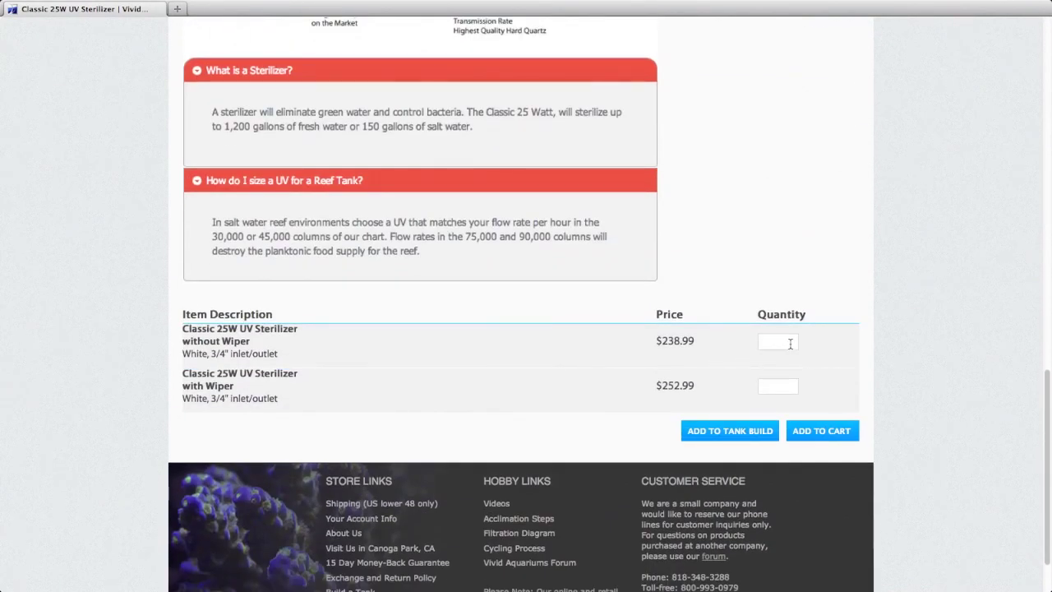
left_click(719, 433)
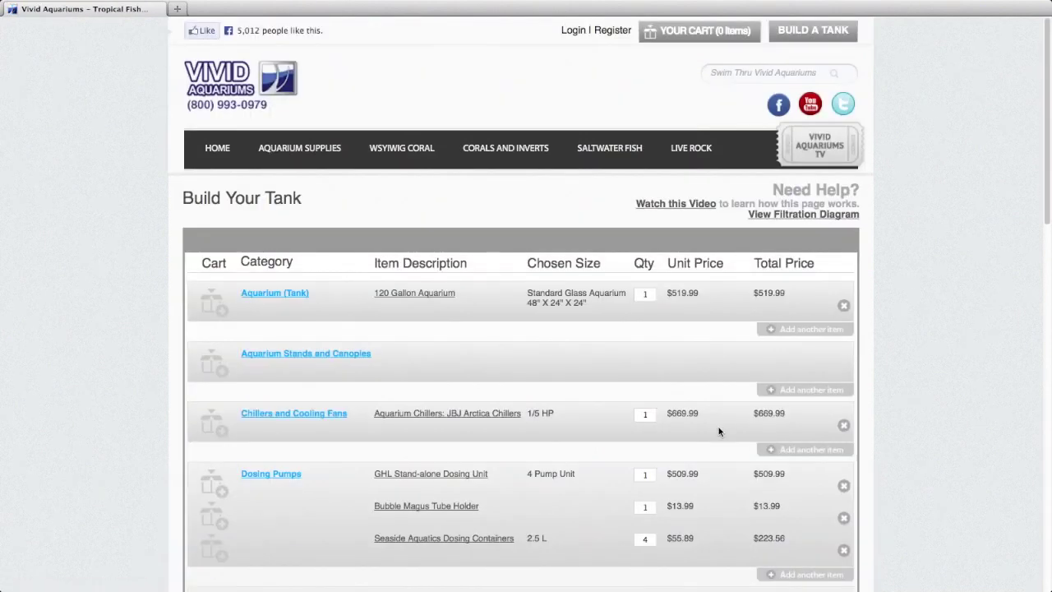
Step: From the tank build's Wavemakers category, open the Oceans Motions 4-Way Wavemaker product
scroll(719, 429, "down", 8)
scroll(718, 428, "down", 1)
left_click(267, 495)
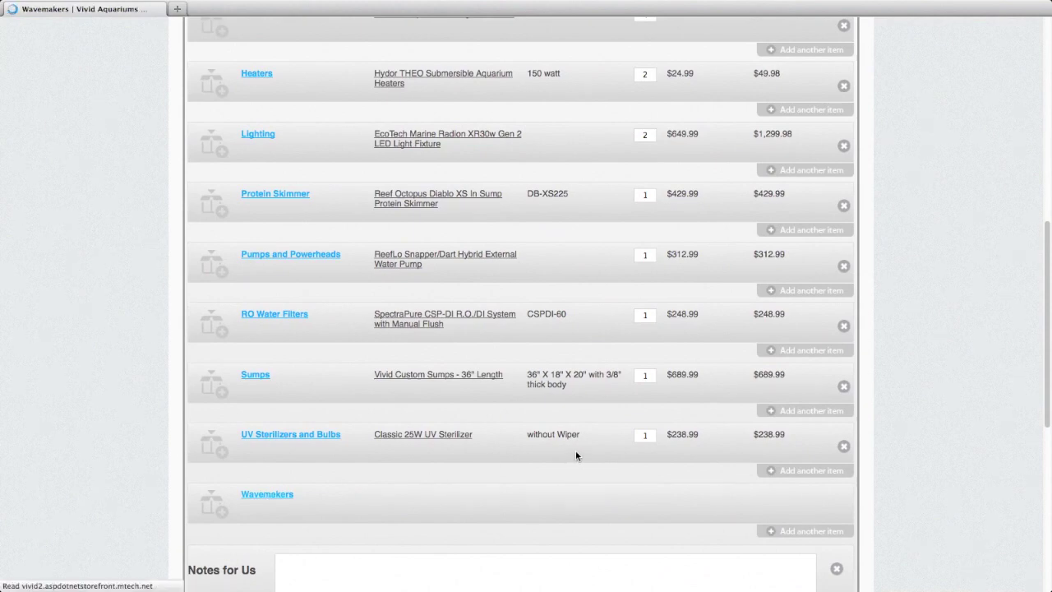
scroll(579, 454, "down", 3)
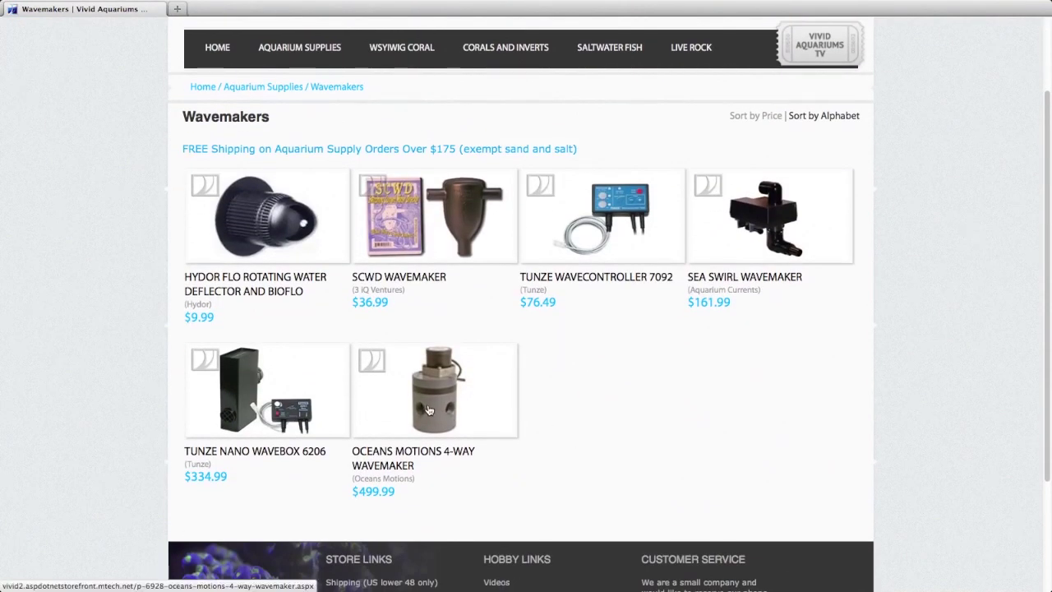
left_click(485, 406)
Step: Add one Oceans Motions 4-Way Wavemaker with 1.5" inlet / Version 3 to the tank build
scroll(695, 418, "down", 5)
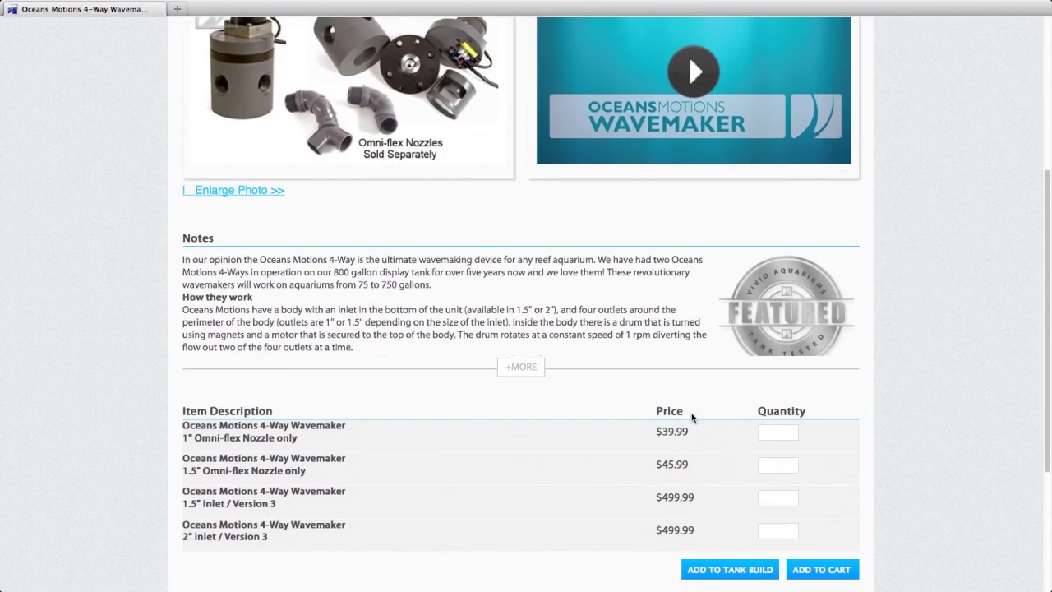
left_click(783, 487)
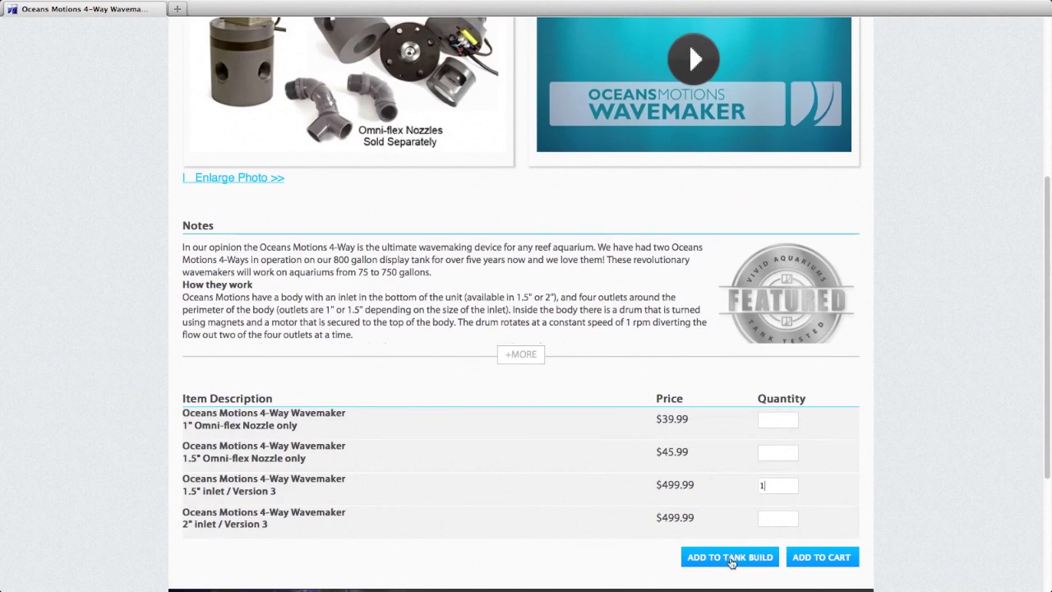
left_click(730, 557)
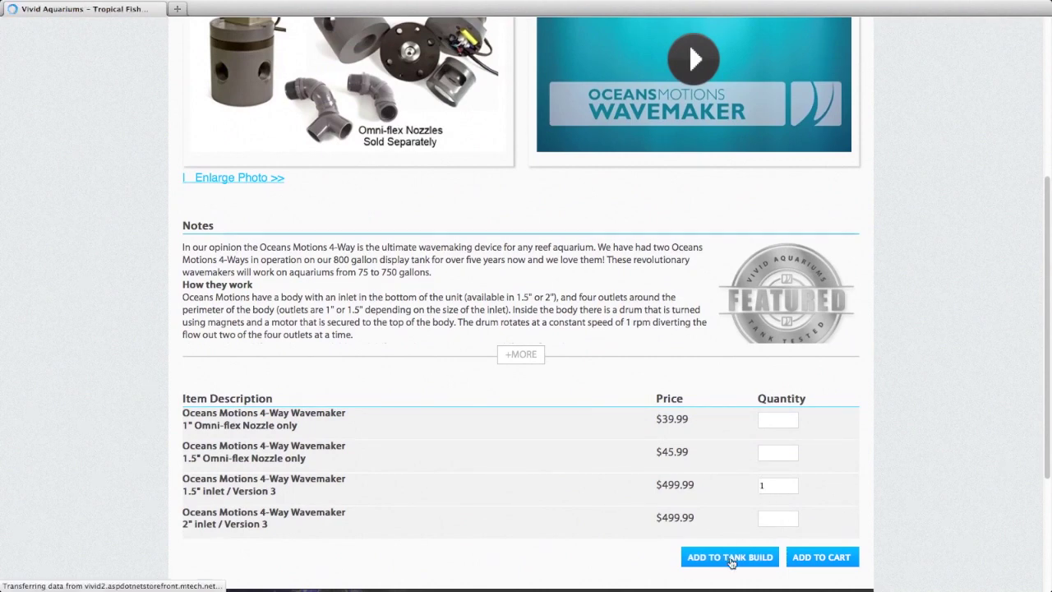
Step: Review the completed tank build list, its subtotal, the login link and the options for saving, submitting or adding everything to the cart
scroll(612, 383, "down", 3)
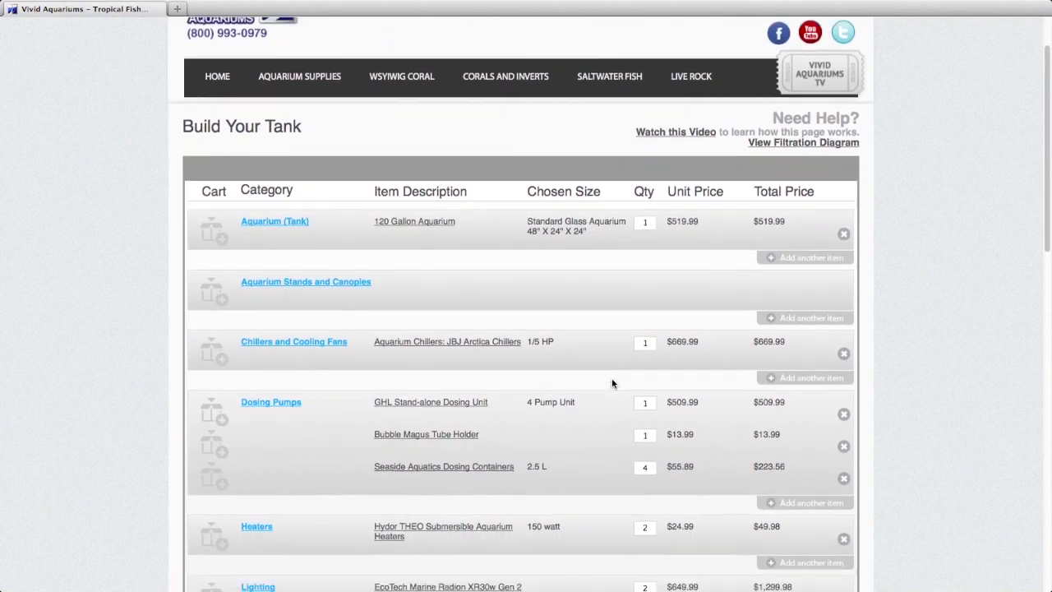
scroll(612, 383, "down", 3)
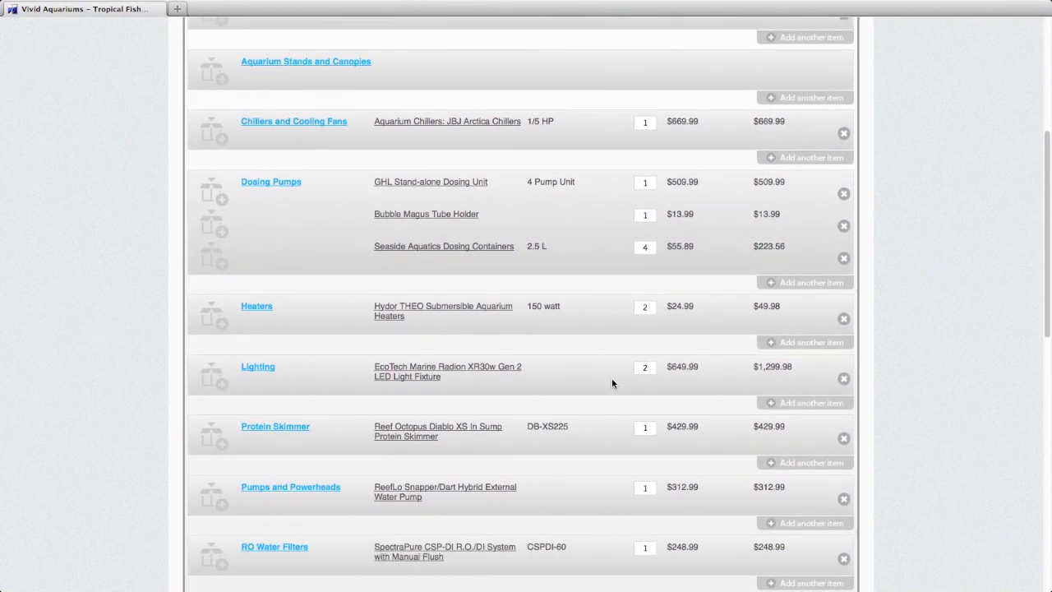
scroll(611, 383, "down", 5)
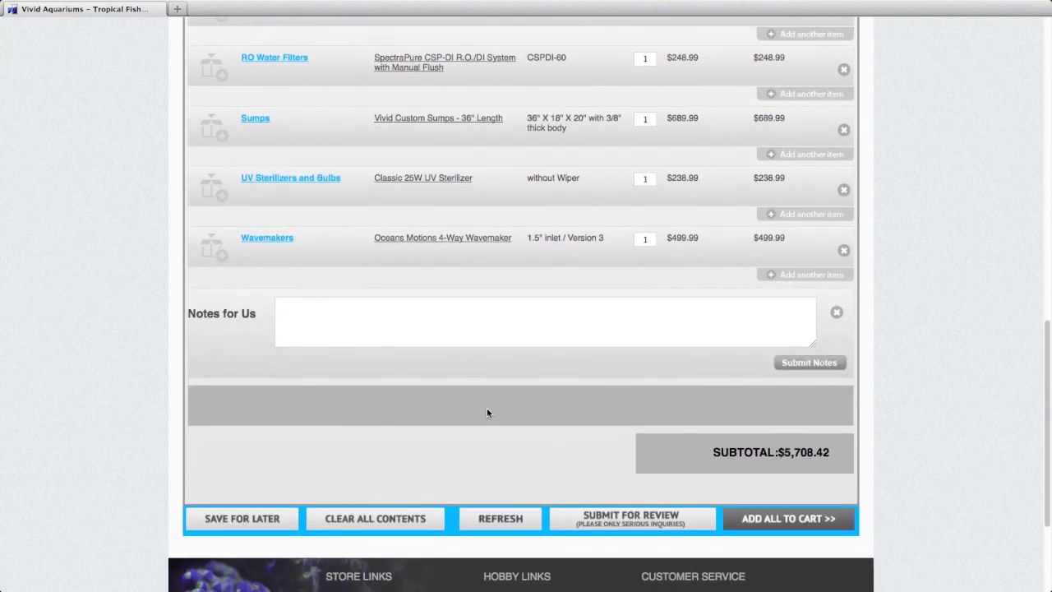
scroll(486, 410, "up", 15)
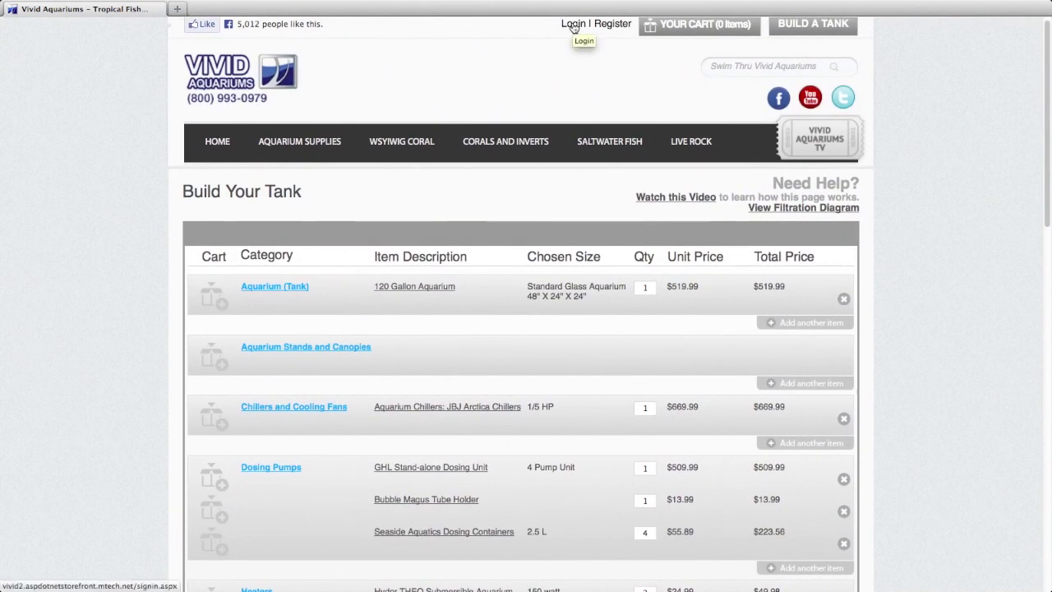
scroll(559, 188, "down", 15)
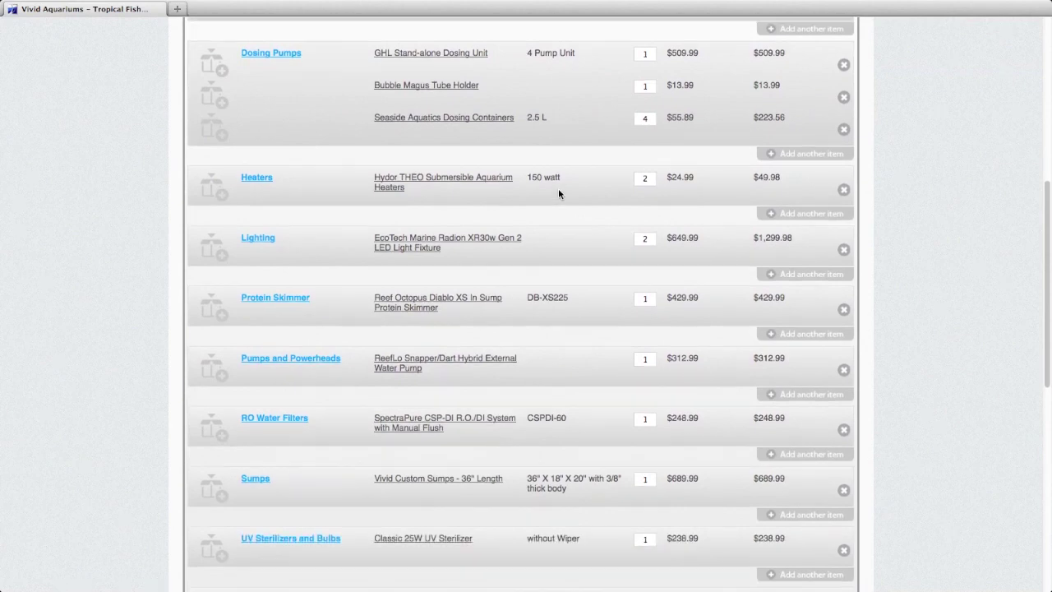
scroll(561, 185, "down", 2)
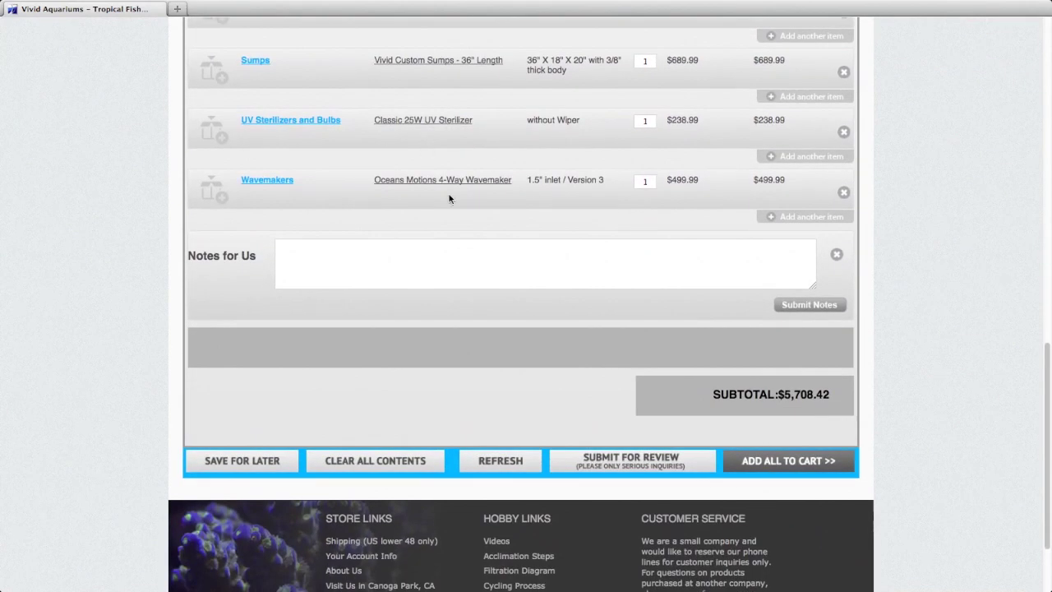
scroll(449, 197, "up", 10)
scroll(449, 200, "down", 10)
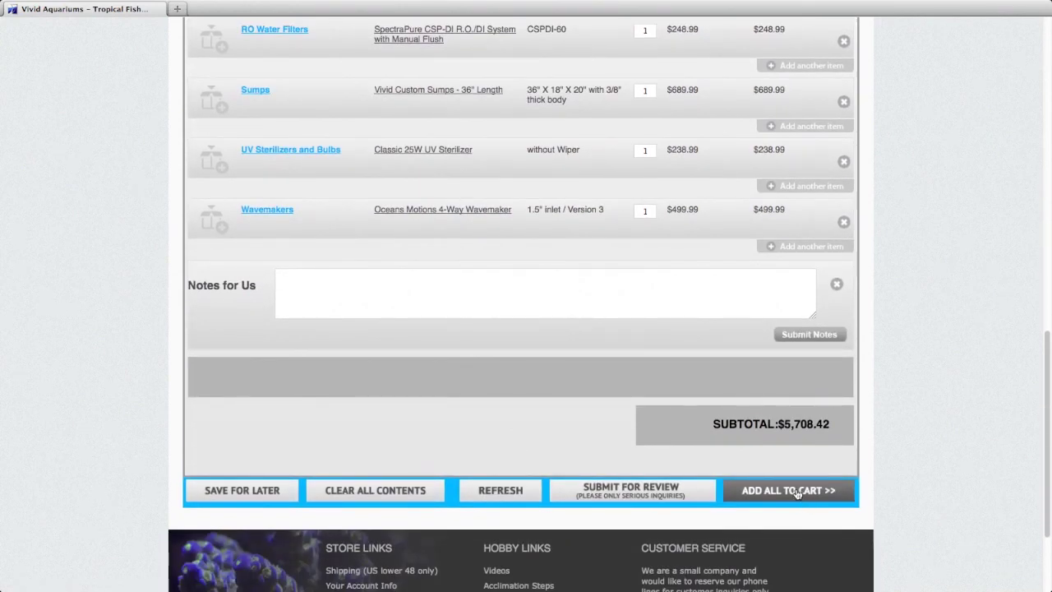
scroll(449, 153, "up", 15)
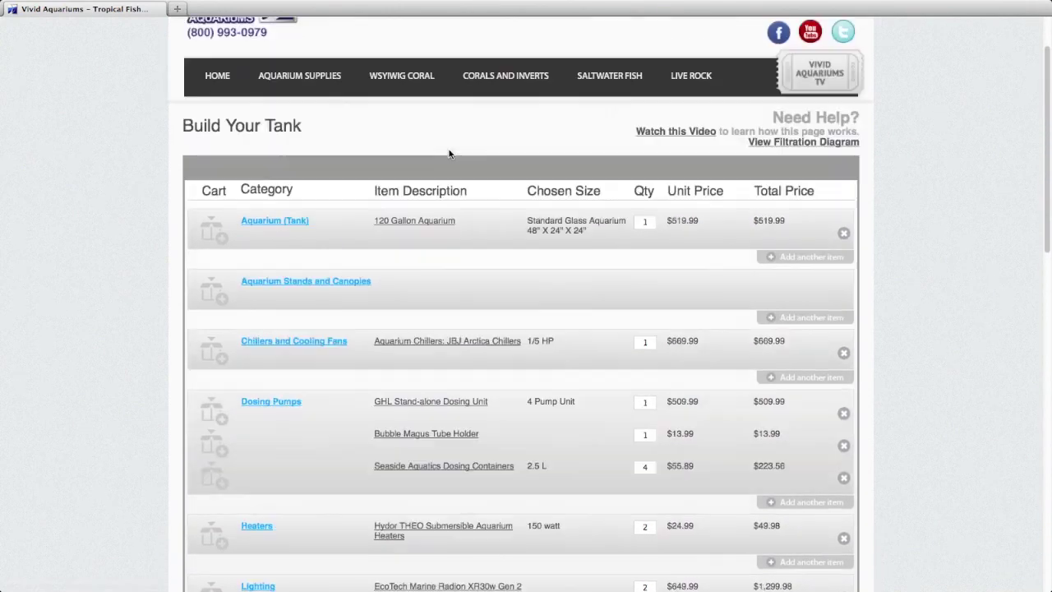
Step: Add the 1/5 HP JBJ Arctica chiller from the tank build to the shopping cart and return to the tank build
mouse_move(461, 149)
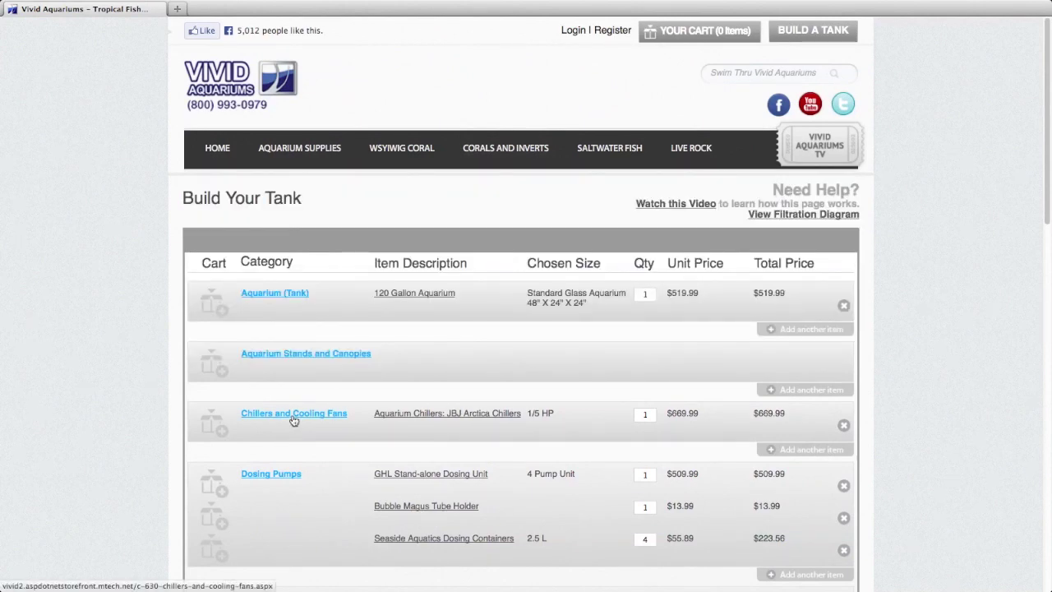
left_click(213, 430)
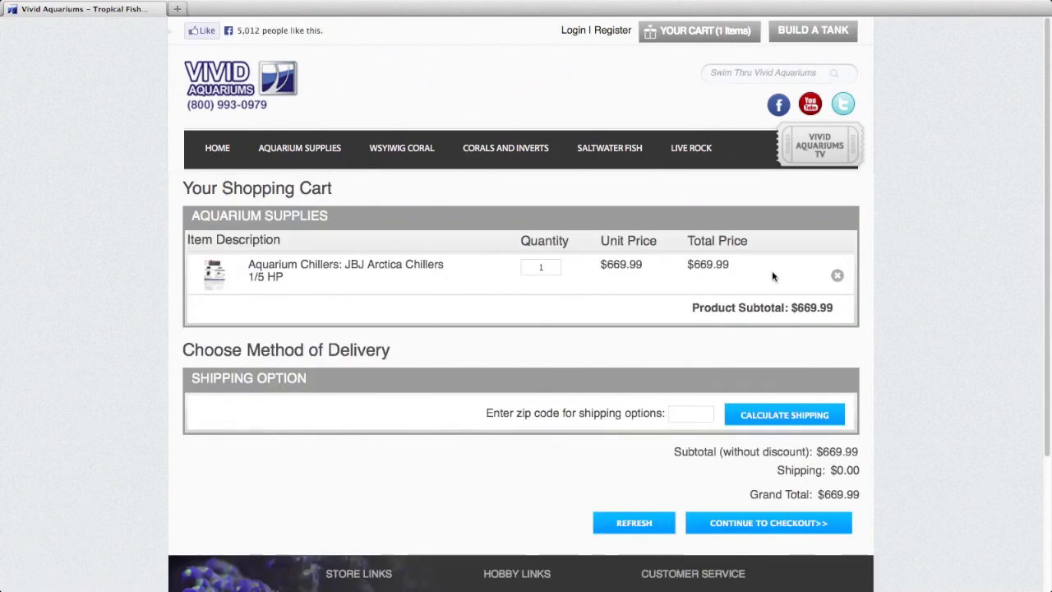
left_click(813, 30)
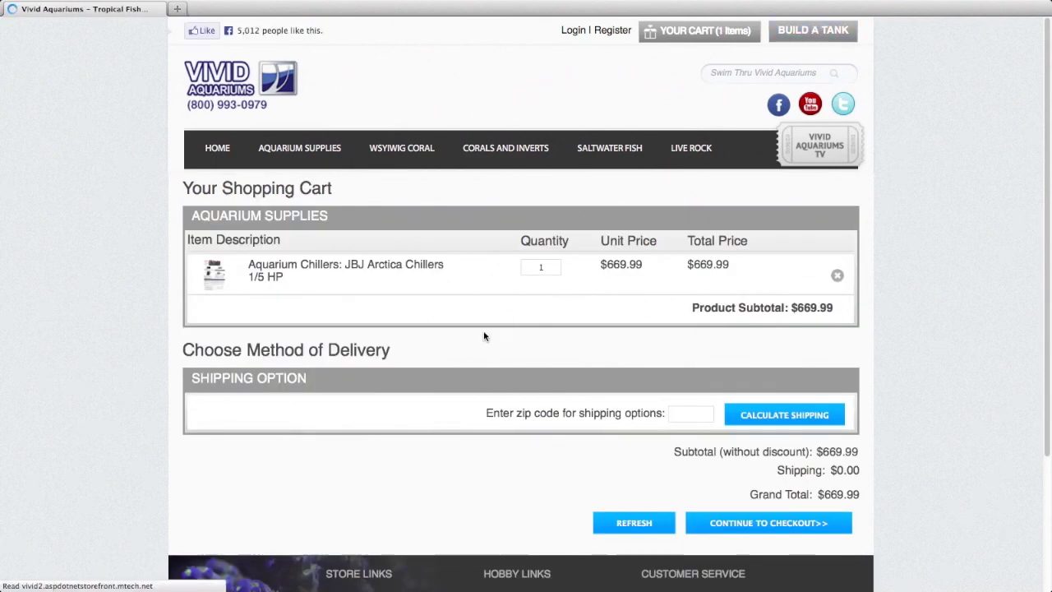
Step: Add the 150 watt Hydor THEO heaters from the tank build to the shopping cart and return to the tank build
scroll(447, 365, "down", 2)
scroll(447, 365, "down", 1)
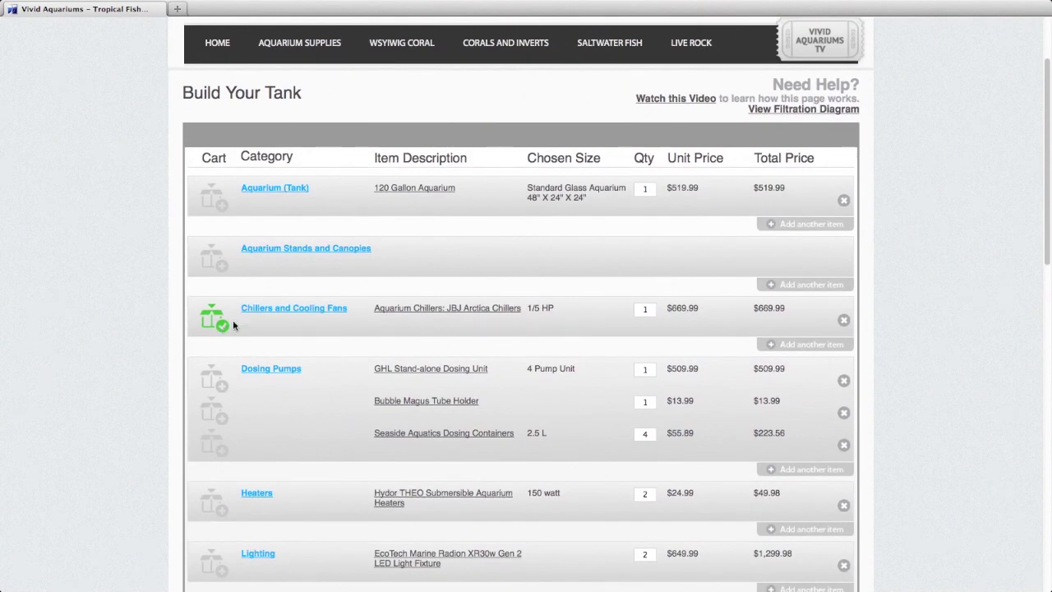
scroll(346, 341, "down", 4)
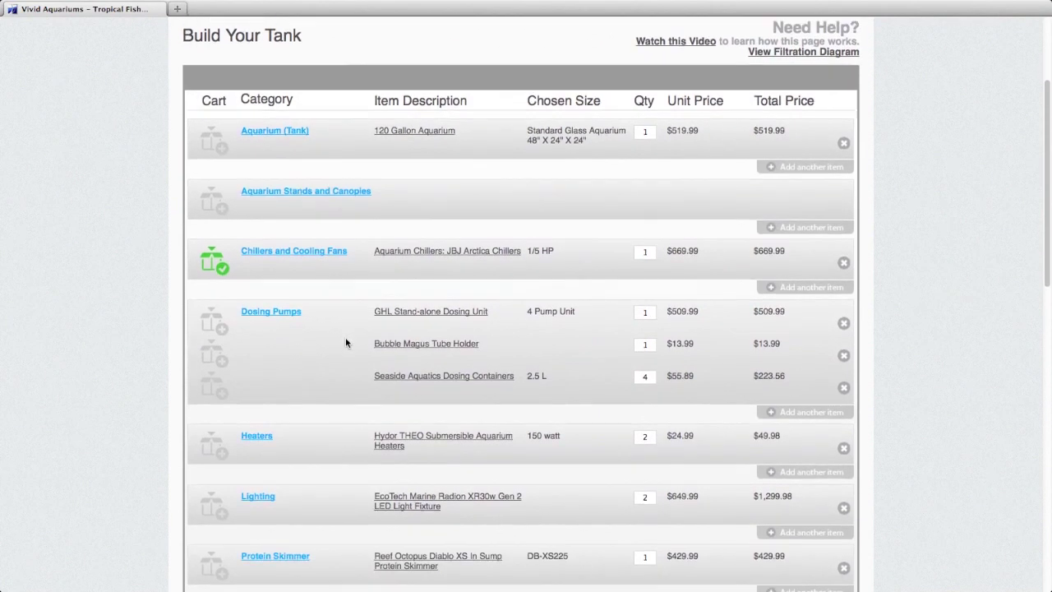
left_click(219, 342)
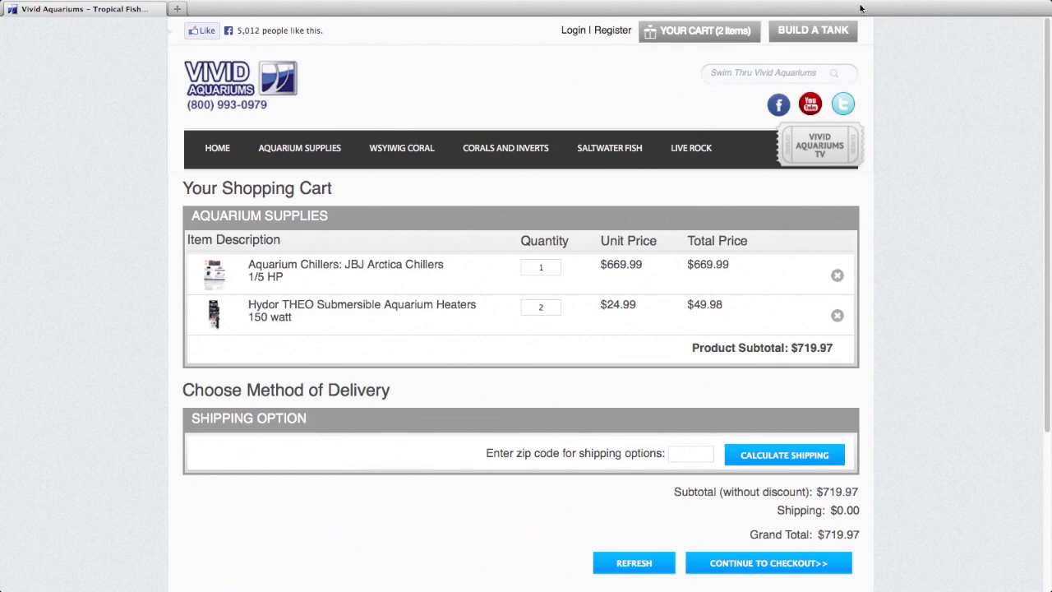
left_click(796, 33)
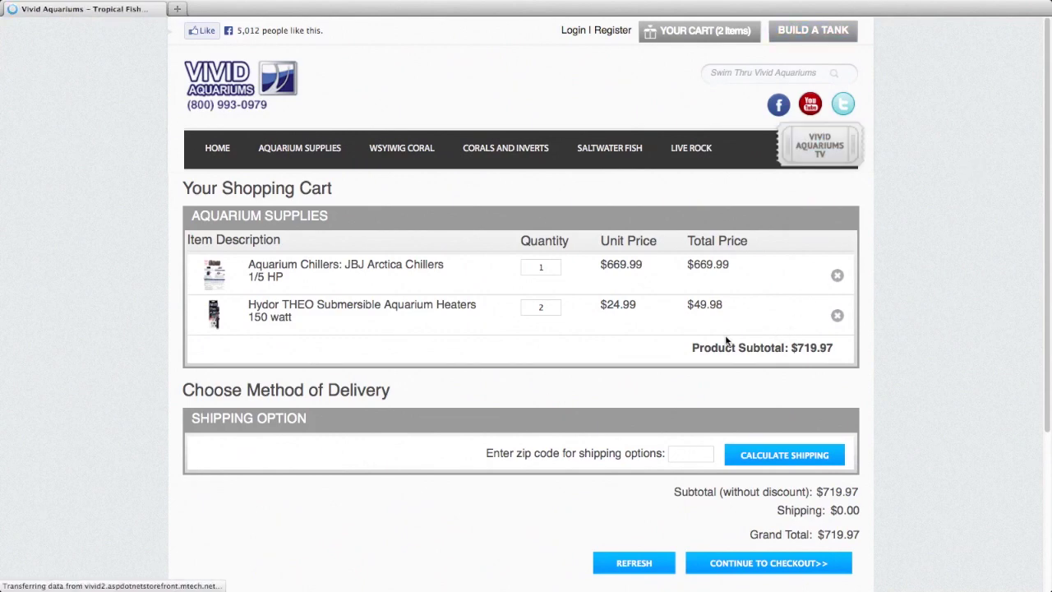
Step: Remove the Bubble Magus Tube Holder from the Dosing Pumps category of the tank build
scroll(579, 339, "down", 4)
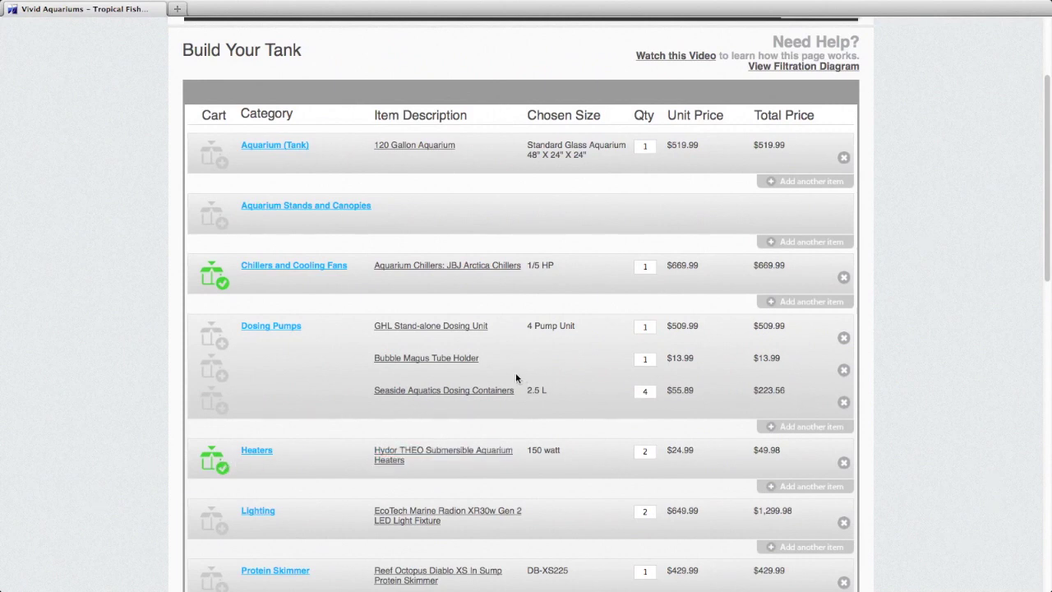
left_click(844, 370)
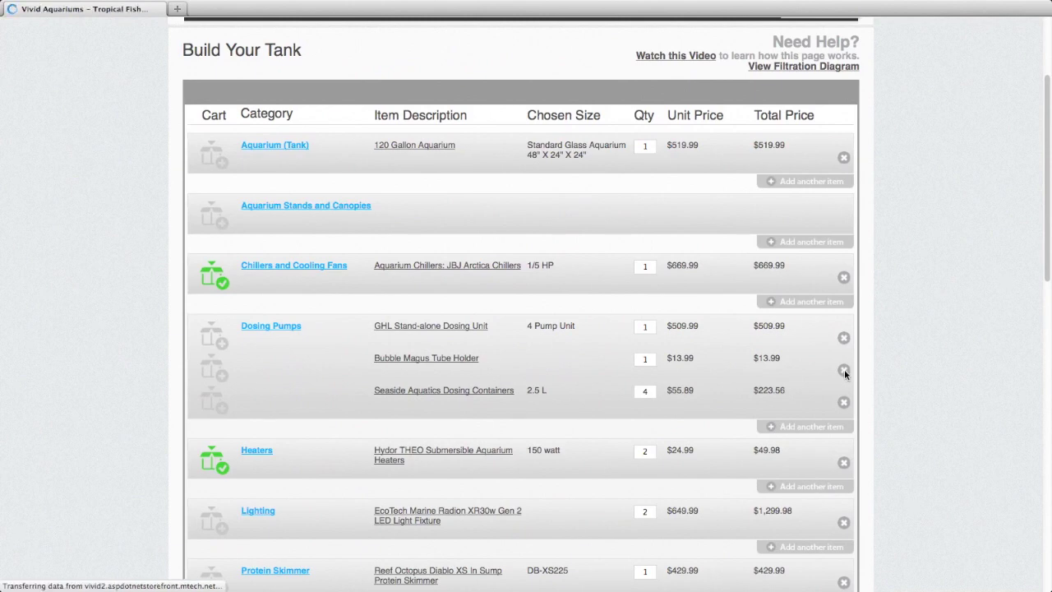
scroll(747, 407, "down", 3)
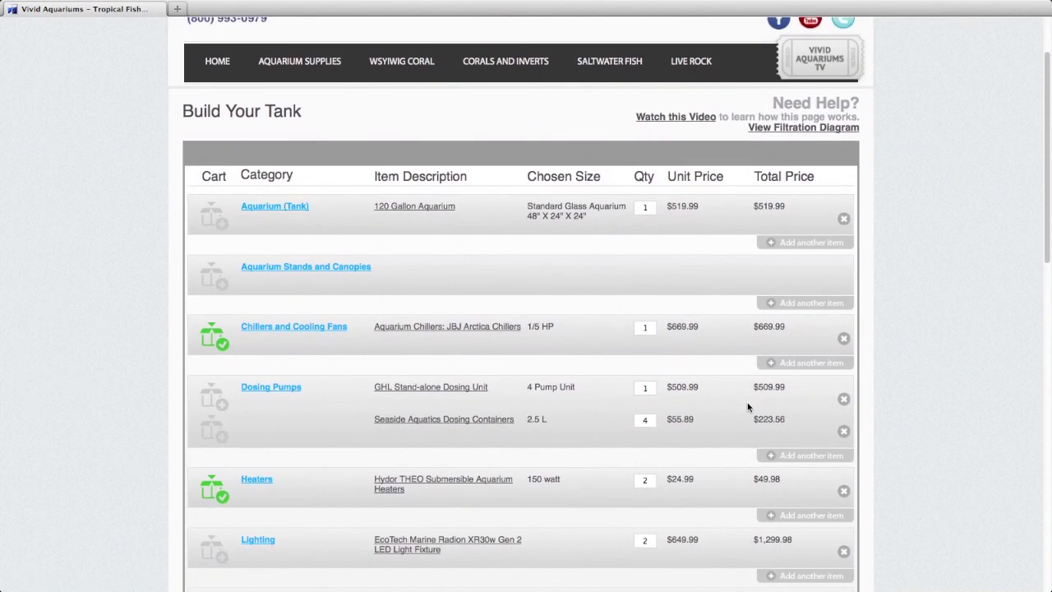
Step: Examine the remaining tank build items, their cart status and the updated subtotal across the whole Build Your Tank page
scroll(928, 411, "up", 3)
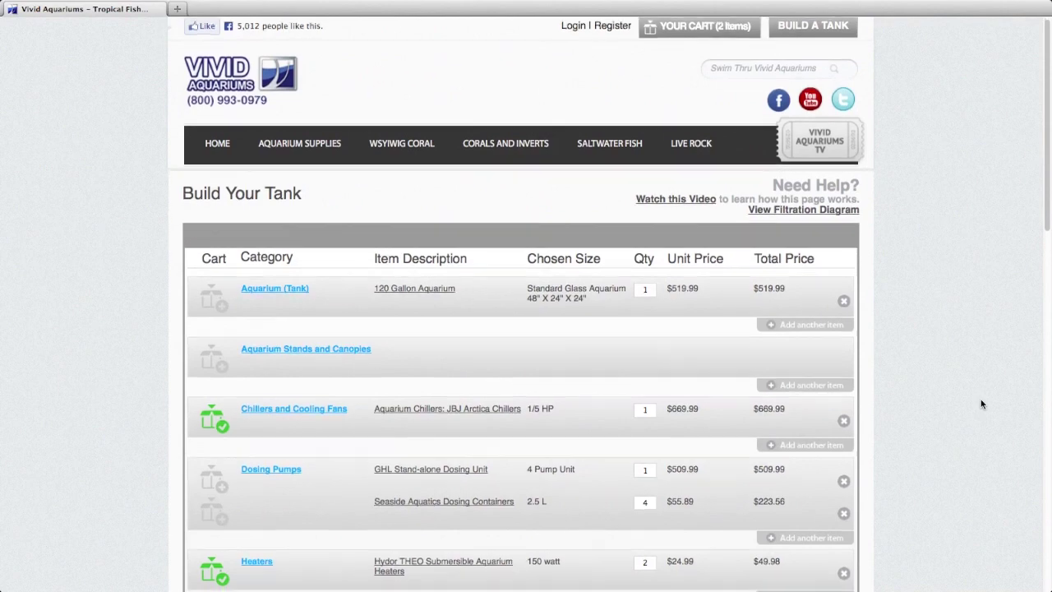
scroll(981, 403, "down", 1)
scroll(981, 404, "up", 1)
scroll(980, 403, "down", 10)
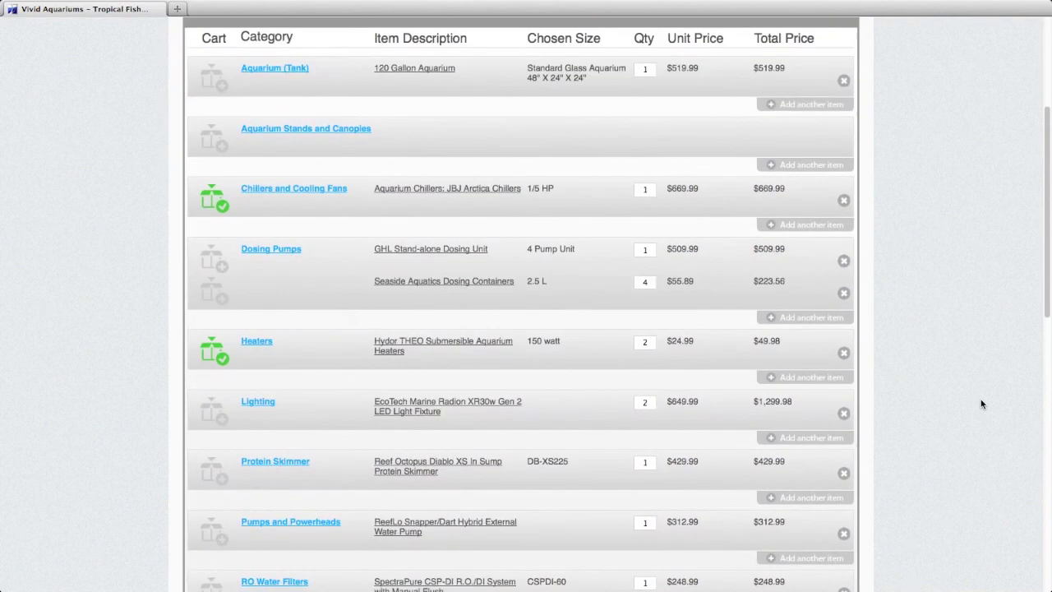
scroll(981, 403, "down", 1)
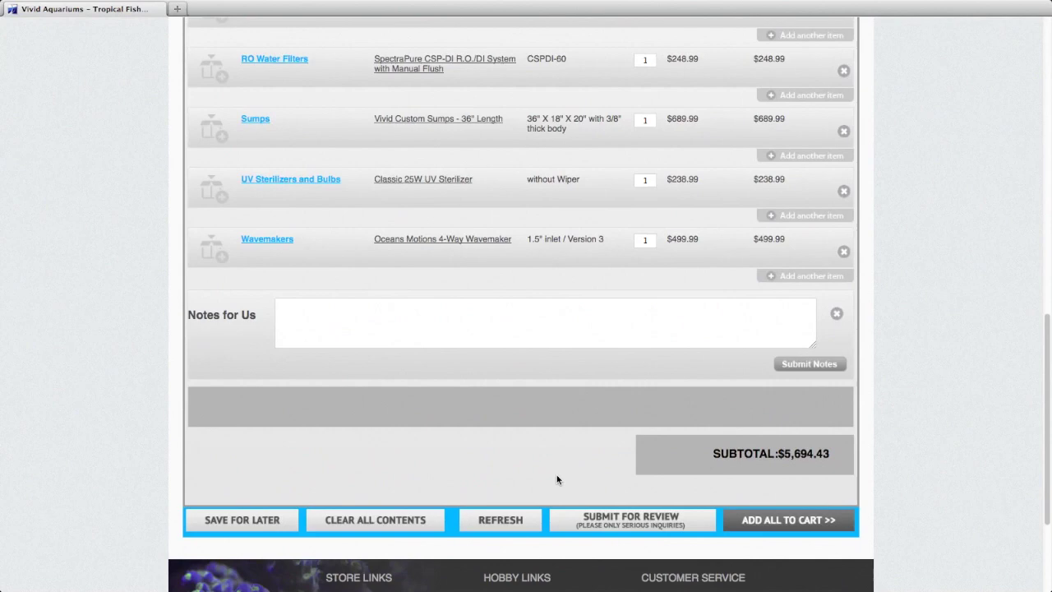
scroll(556, 476, "up", 6)
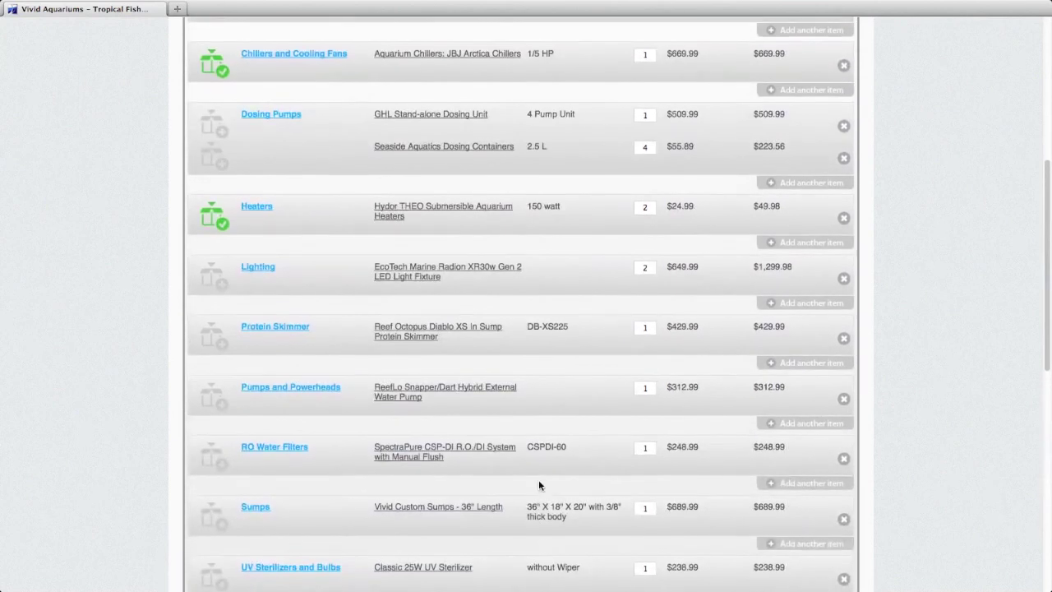
scroll(544, 477, "up", 5)
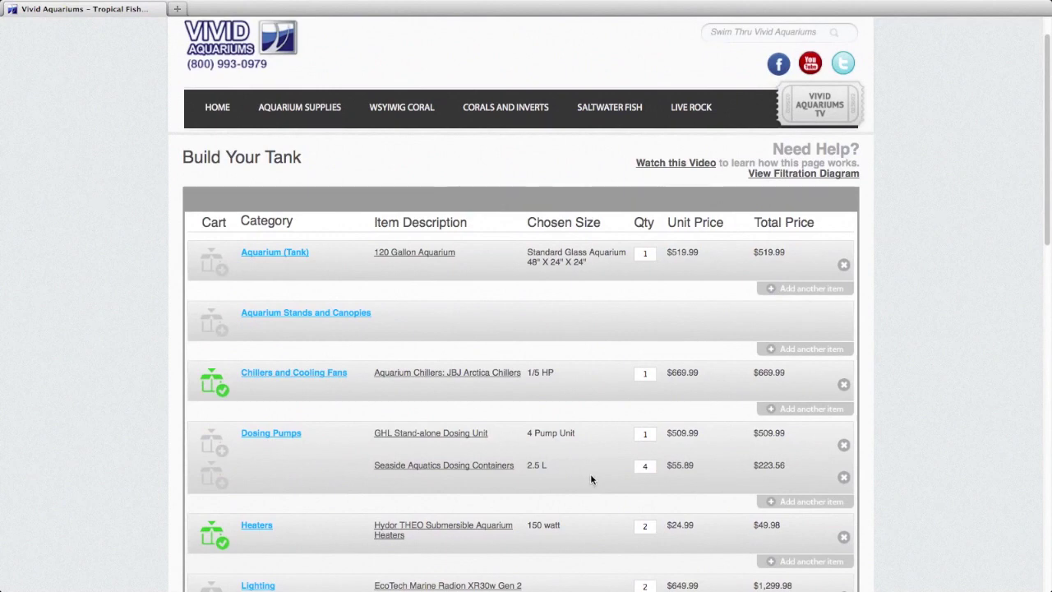
scroll(591, 477, "up", 1)
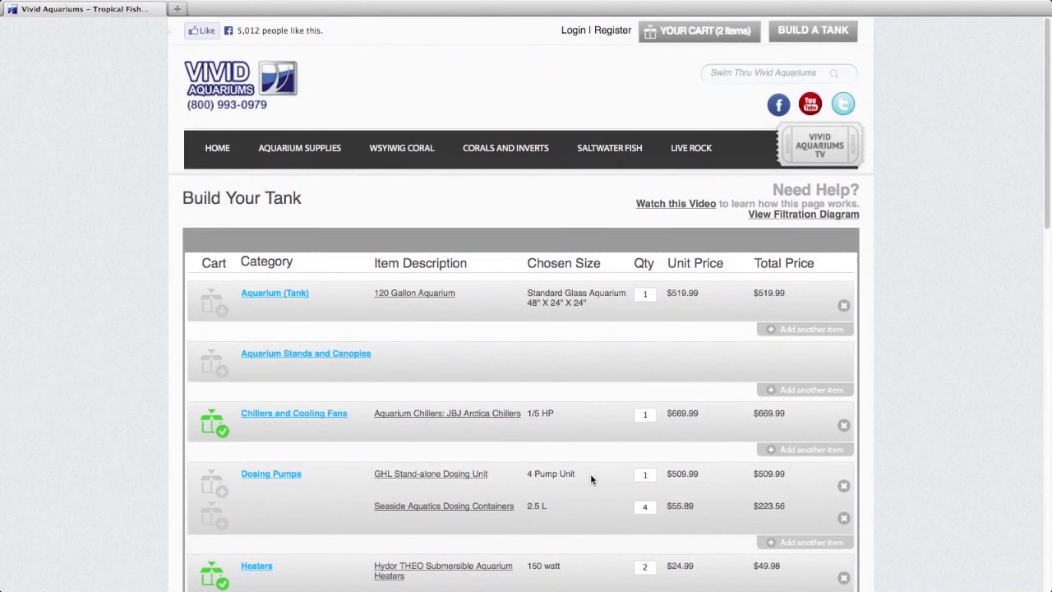